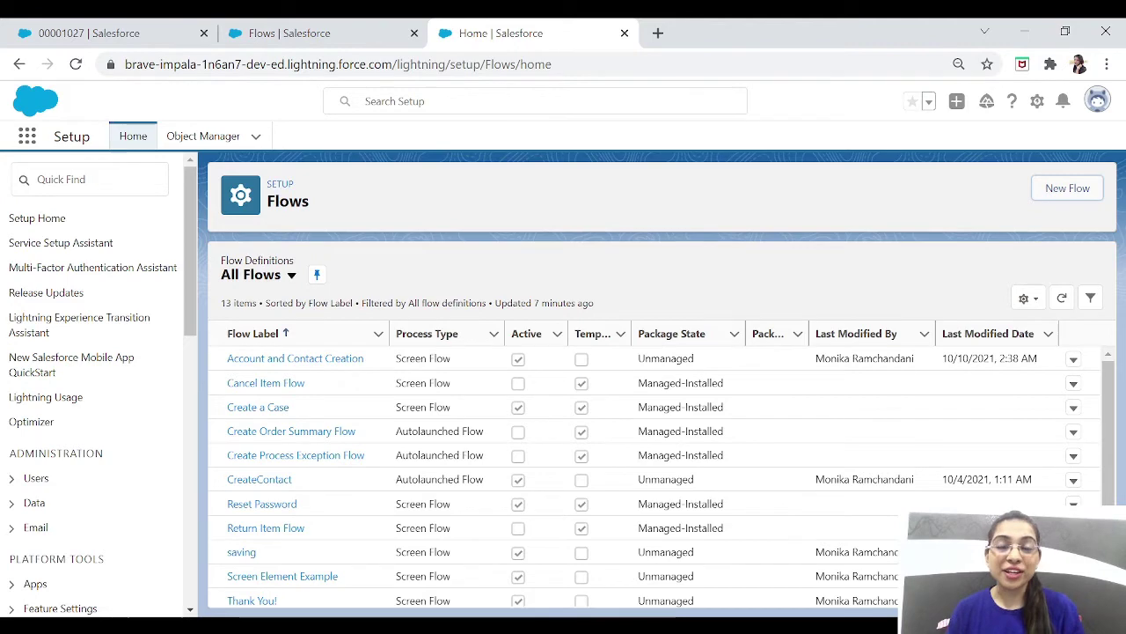
# Create a new Record-Triggered Flow using the Freeform layout.
pyautogui.click(1067, 189)
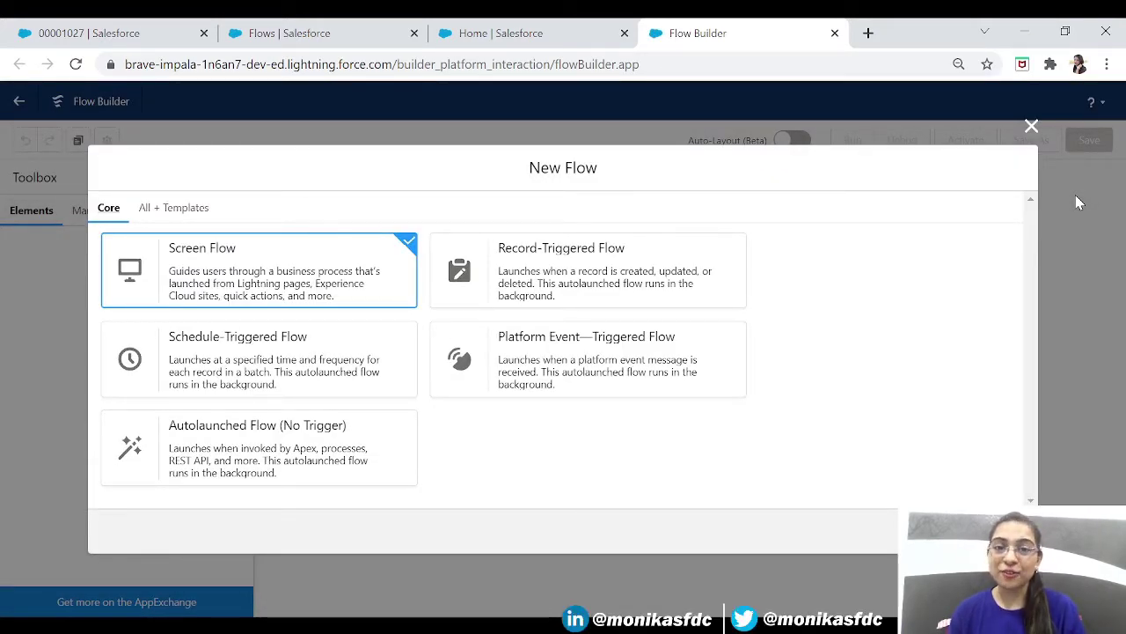
pyautogui.click(625, 293)
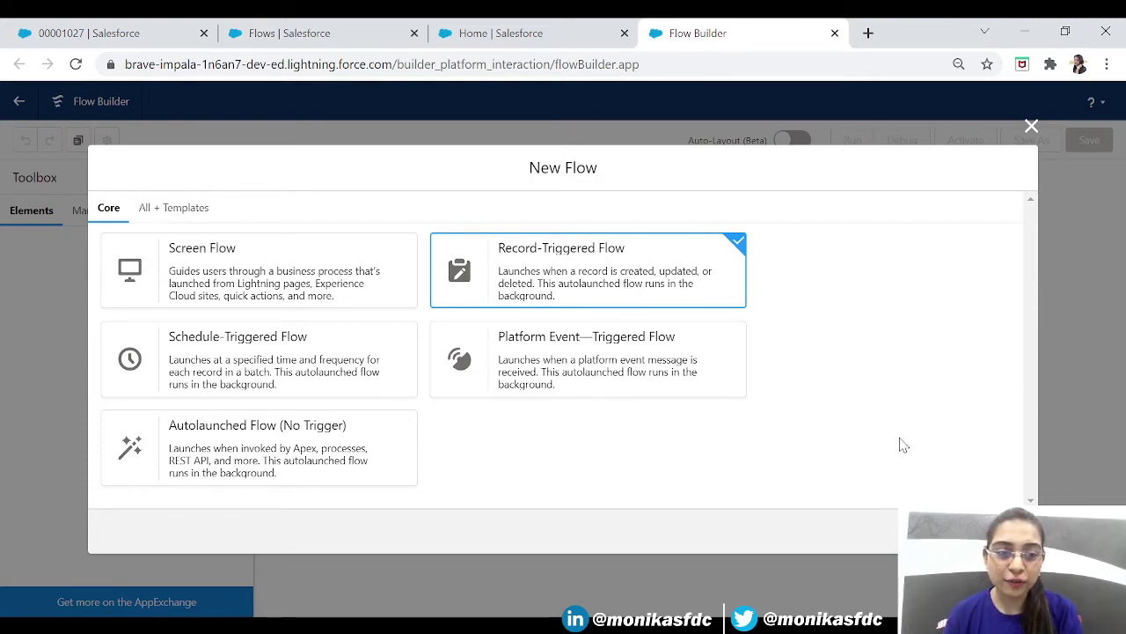
pyautogui.click(994, 530)
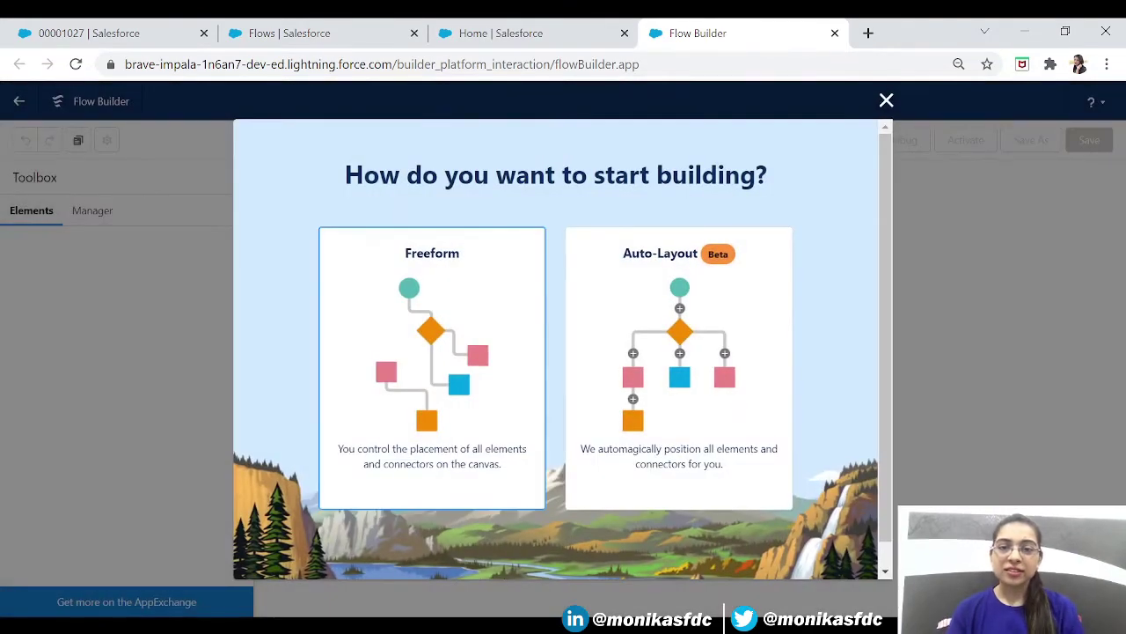
pyautogui.click(486, 380)
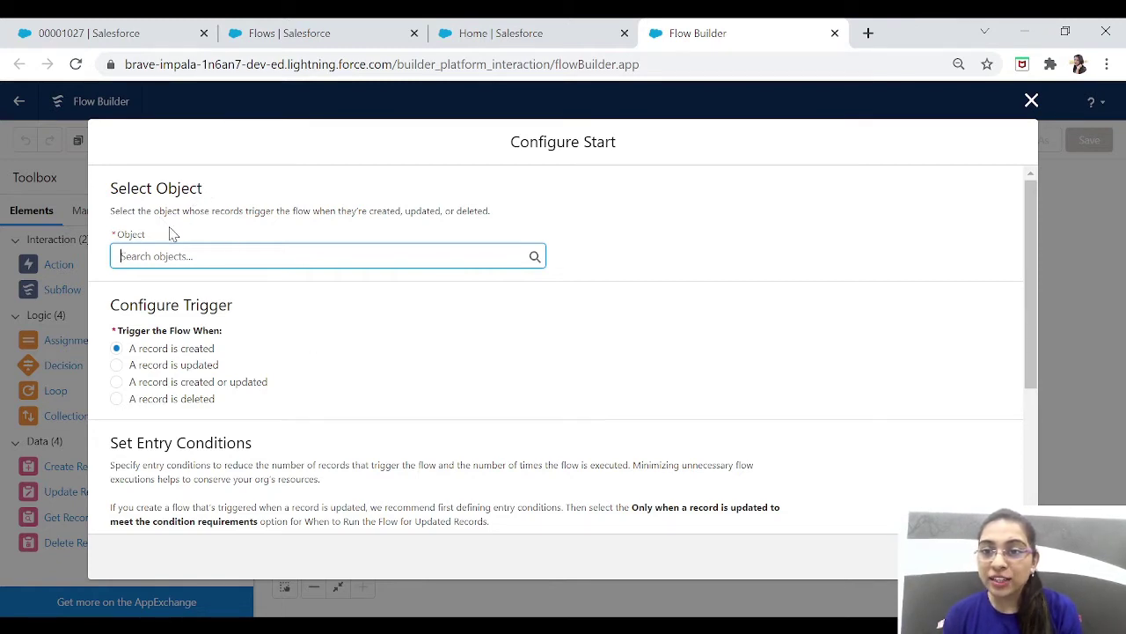
# Configure the flow's start to use the Case object and trigger when a record is updated.
pyautogui.click(295, 256)
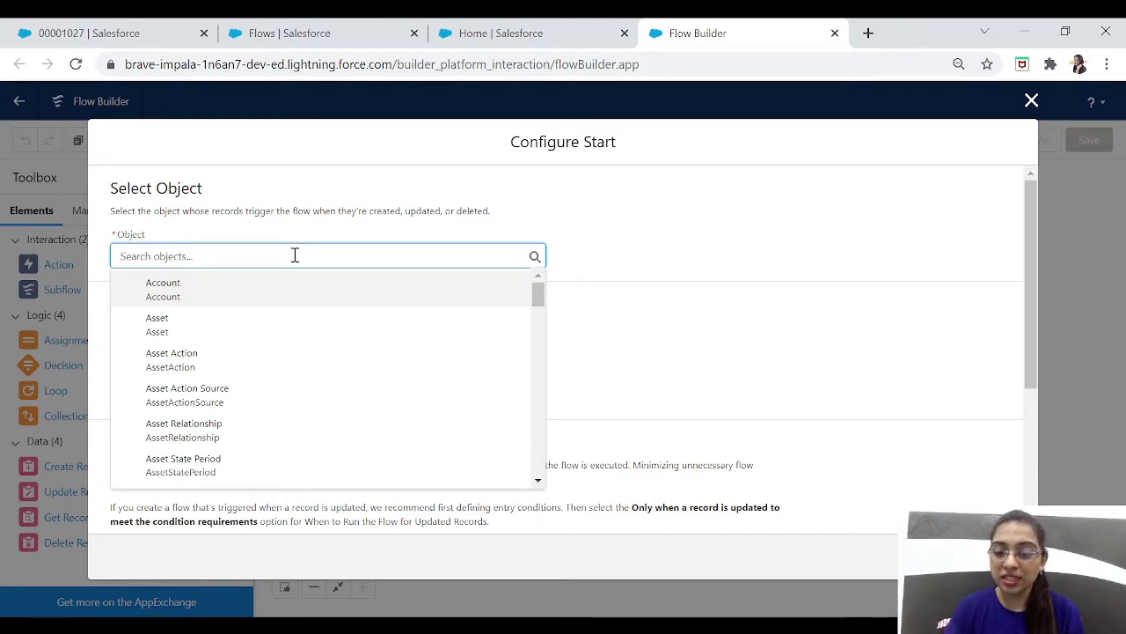
pyautogui.write('case')
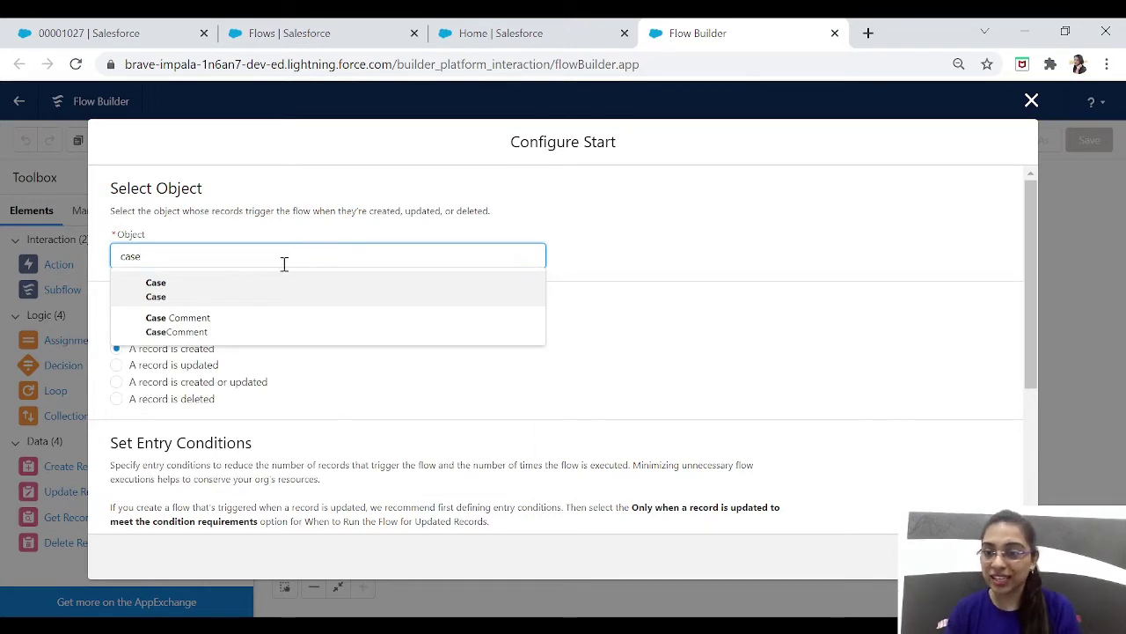
pyautogui.click(247, 294)
pyautogui.scroll(-3, 246, 294)
pyautogui.moveTo(1029, 424); pyautogui.dragTo(1024, 370)
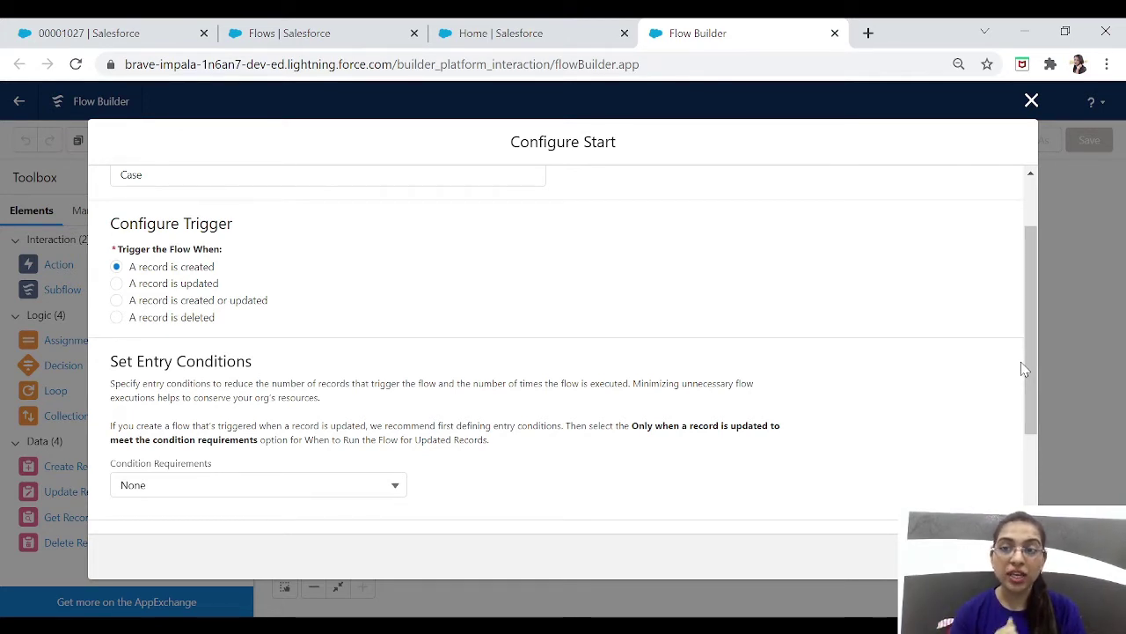
pyautogui.click(156, 285)
# Set the entry condition requirements to All Conditions Are Met (AND) with Status Equals Working, and finish the start configuration.
pyautogui.scroll(-2, 156, 285)
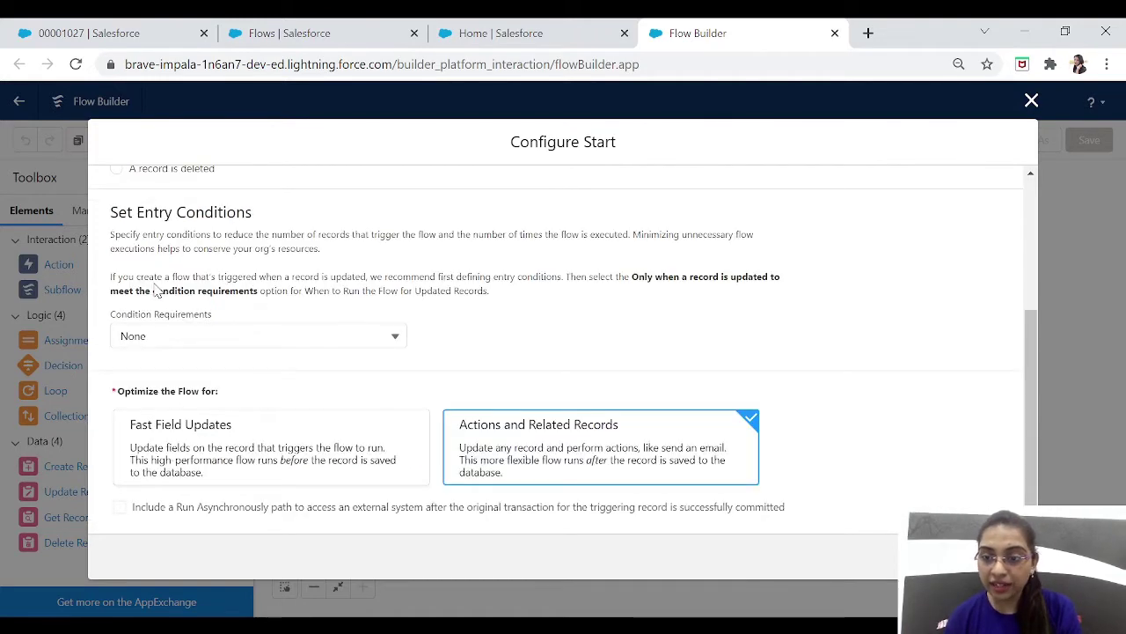
pyautogui.scroll(3, 1017, 356)
pyautogui.scroll(-2, 1017, 356)
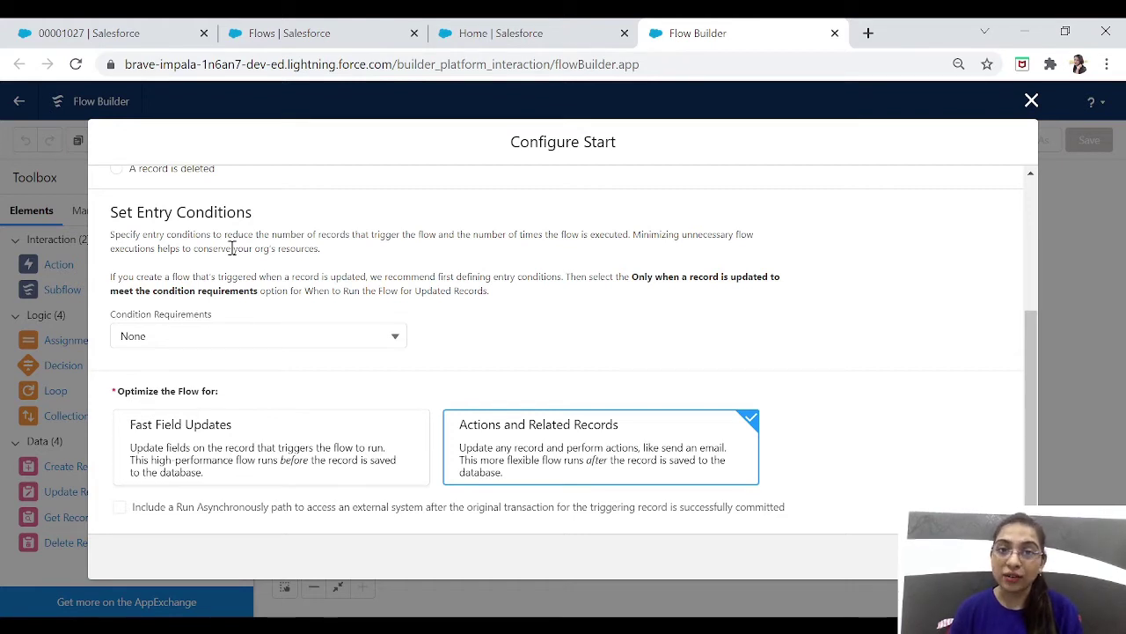
pyautogui.click(355, 345)
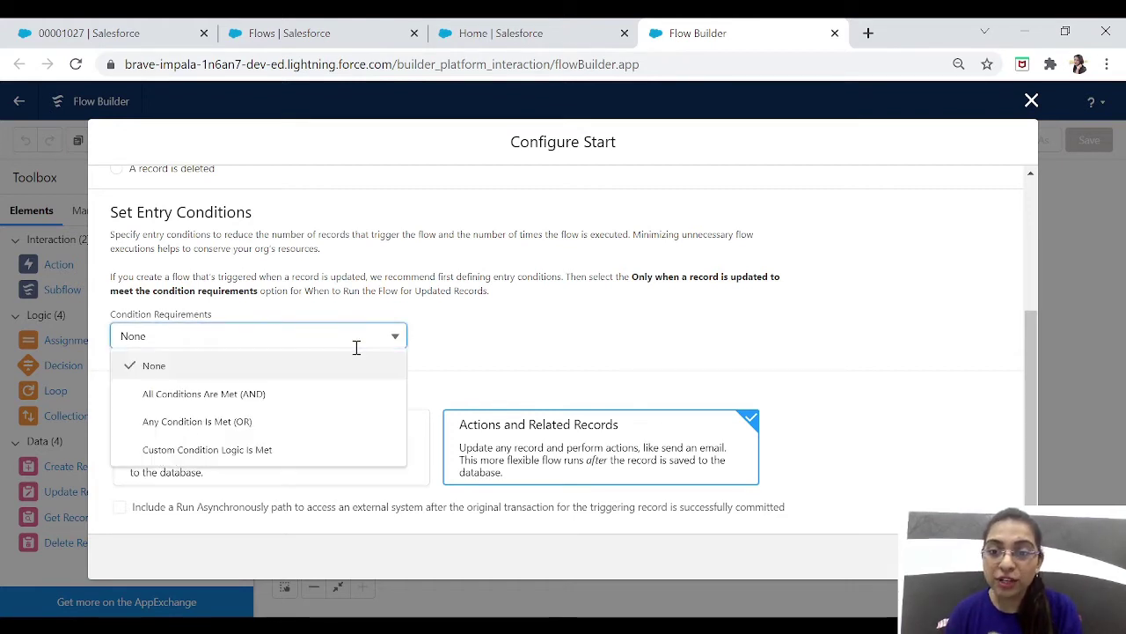
pyautogui.click(238, 393)
pyautogui.click(323, 389)
pyautogui.write('stat')
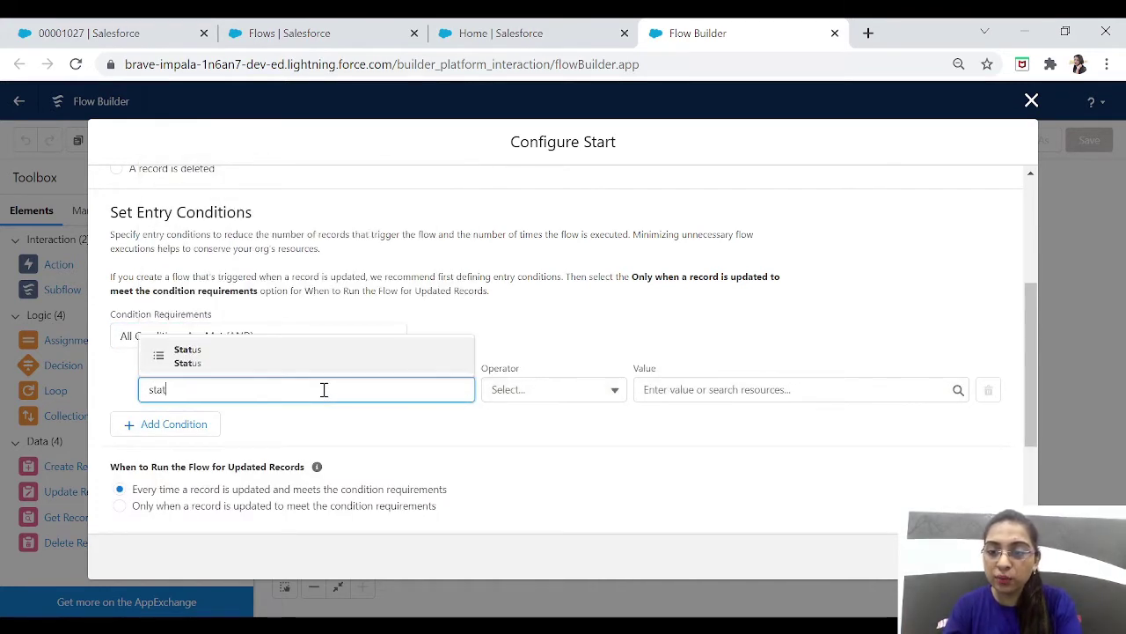
pyautogui.click(261, 355)
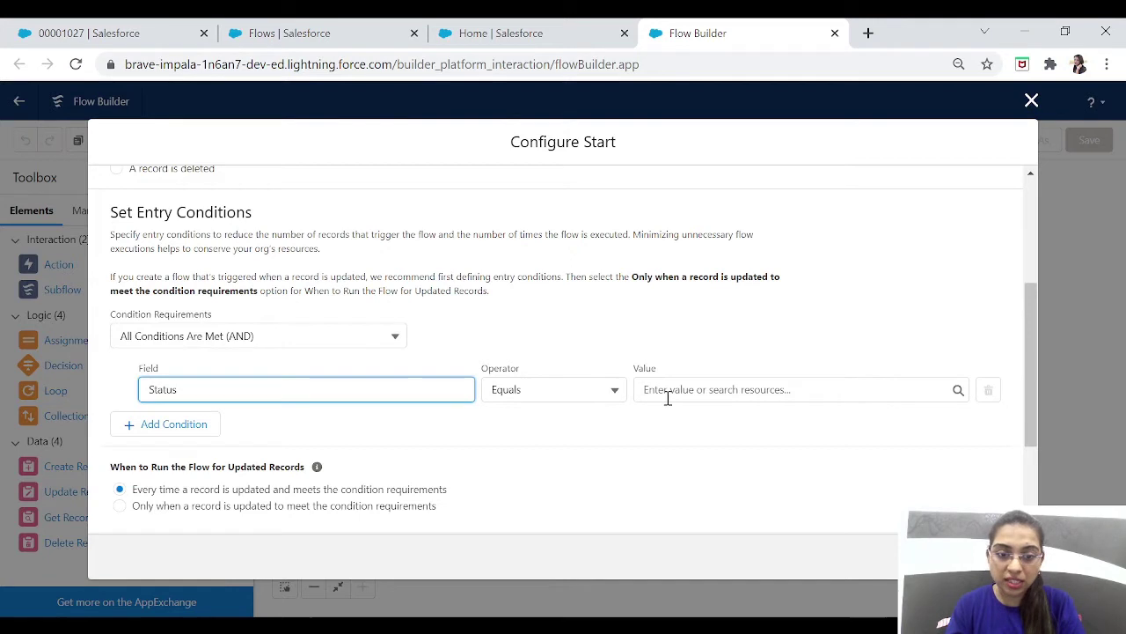
pyautogui.scroll(-2, 667, 398)
pyautogui.click(734, 229)
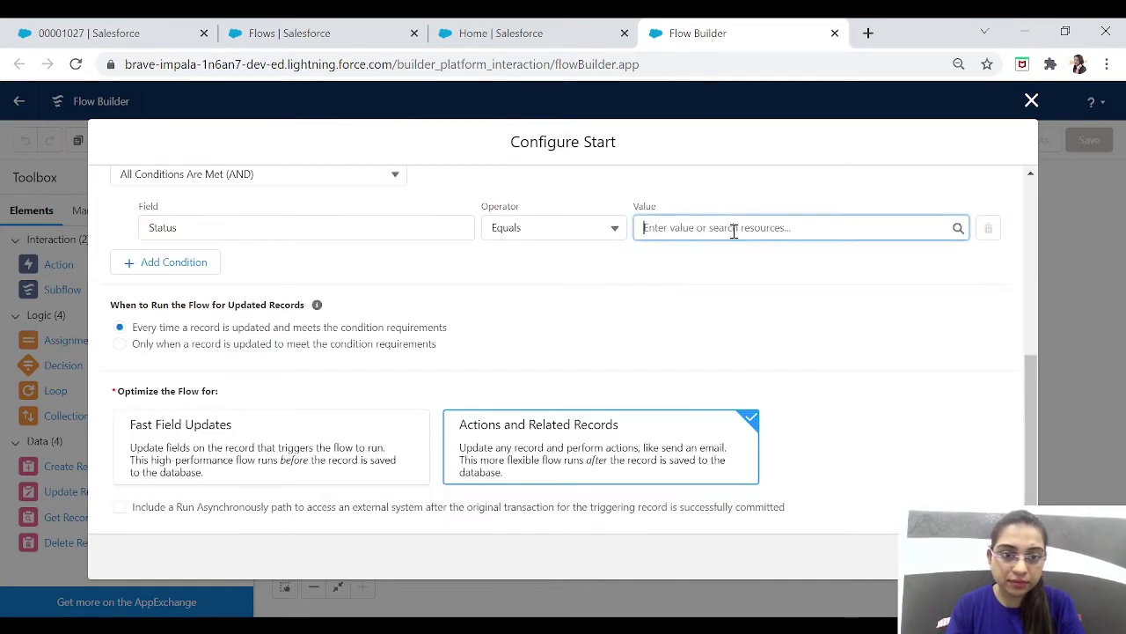
pyautogui.click(712, 324)
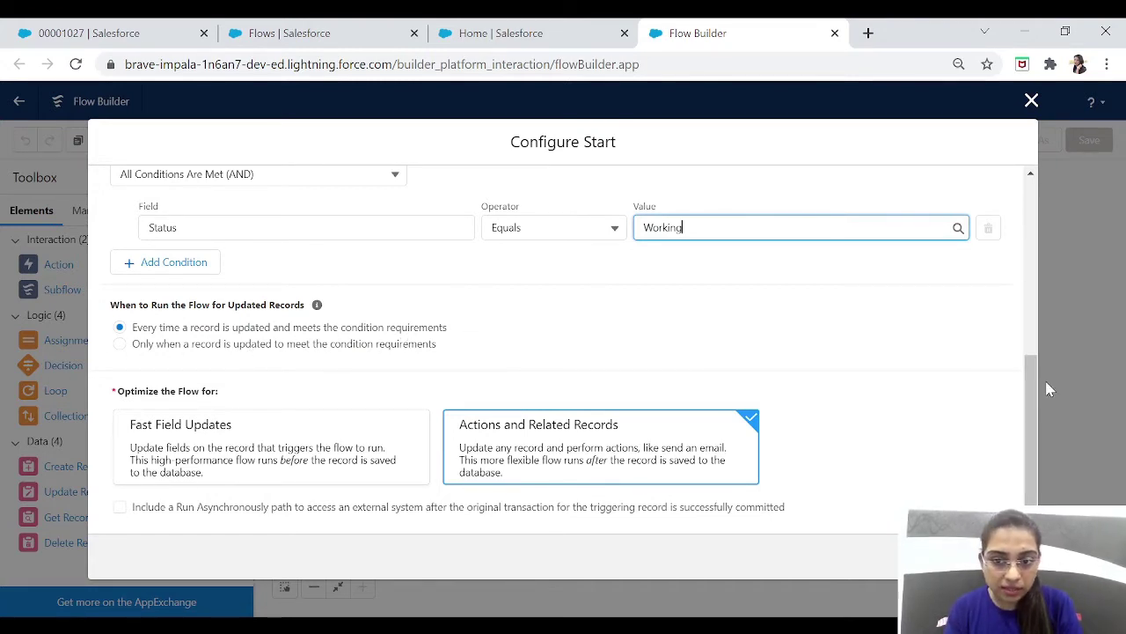
pyautogui.click(1031, 448)
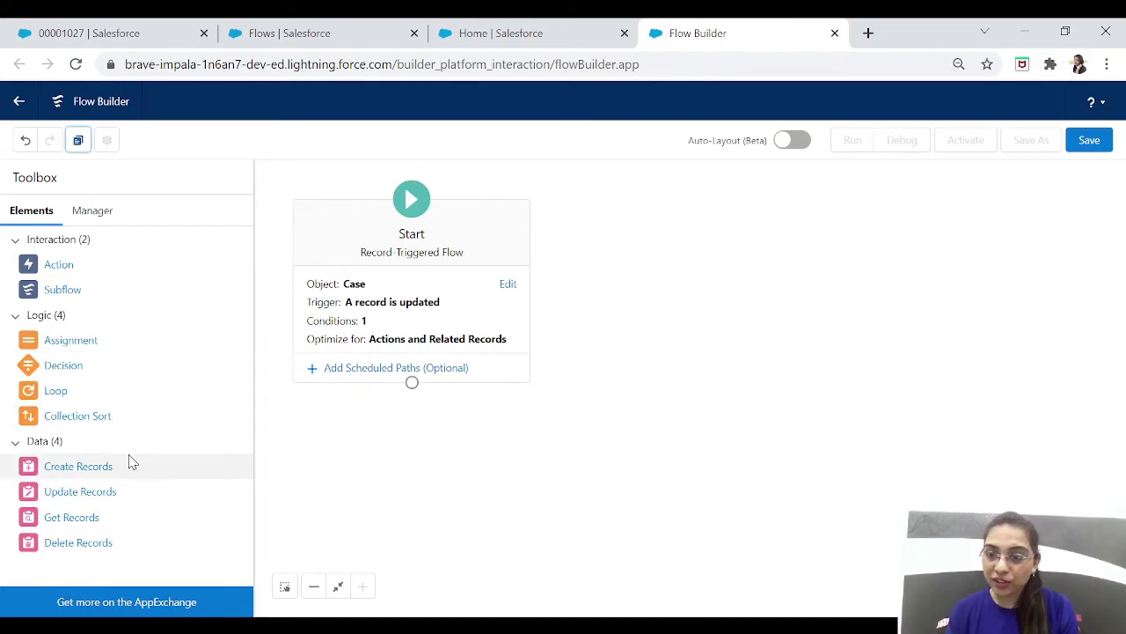
# Add a Create Records element labelled "Create a Task" with the description "This element will create a task for it's case.".
pyautogui.moveTo(93, 472); pyautogui.dragTo(631, 304)
pyautogui.write('Create a task')
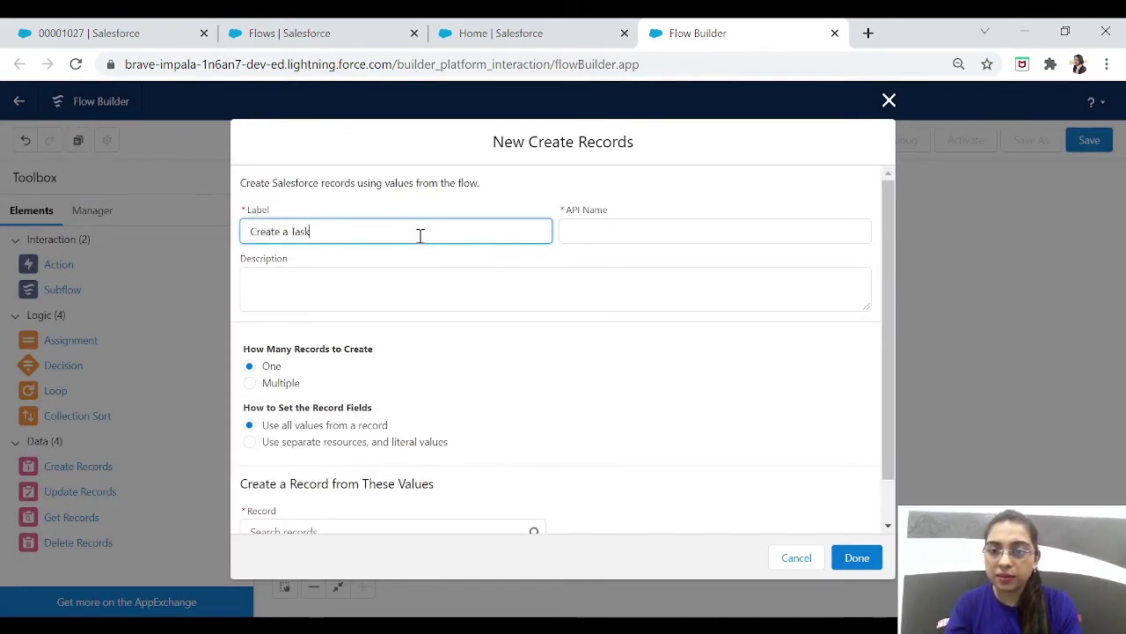
pyautogui.press('Tab')
pyautogui.press('Tab')
pyautogui.write('This')
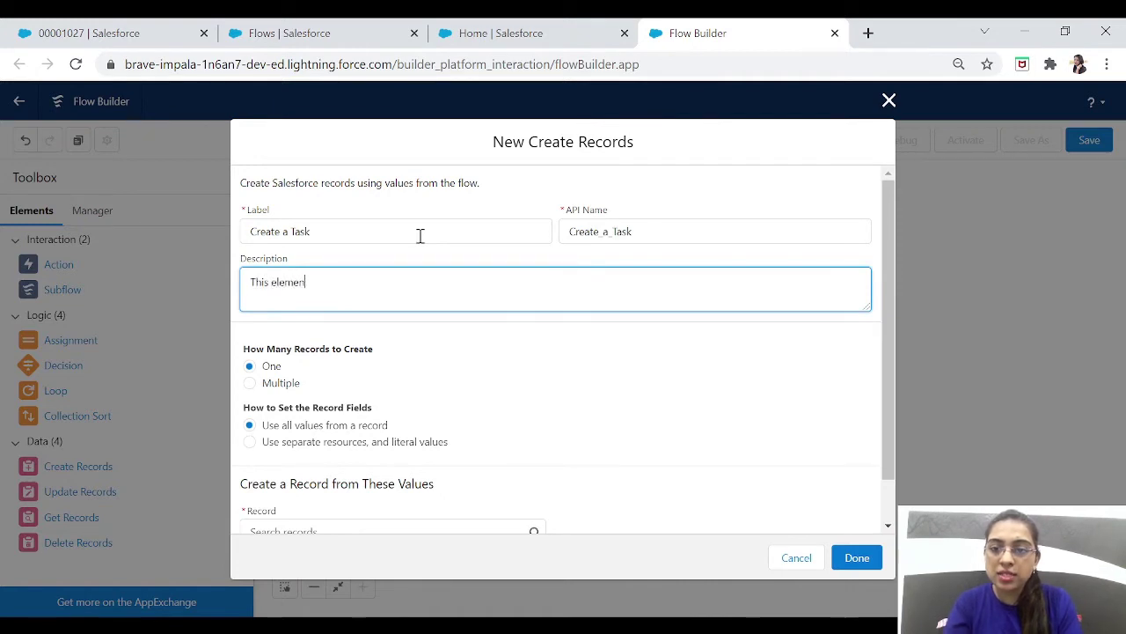
pyautogui.write(" element will create a task for it's case")
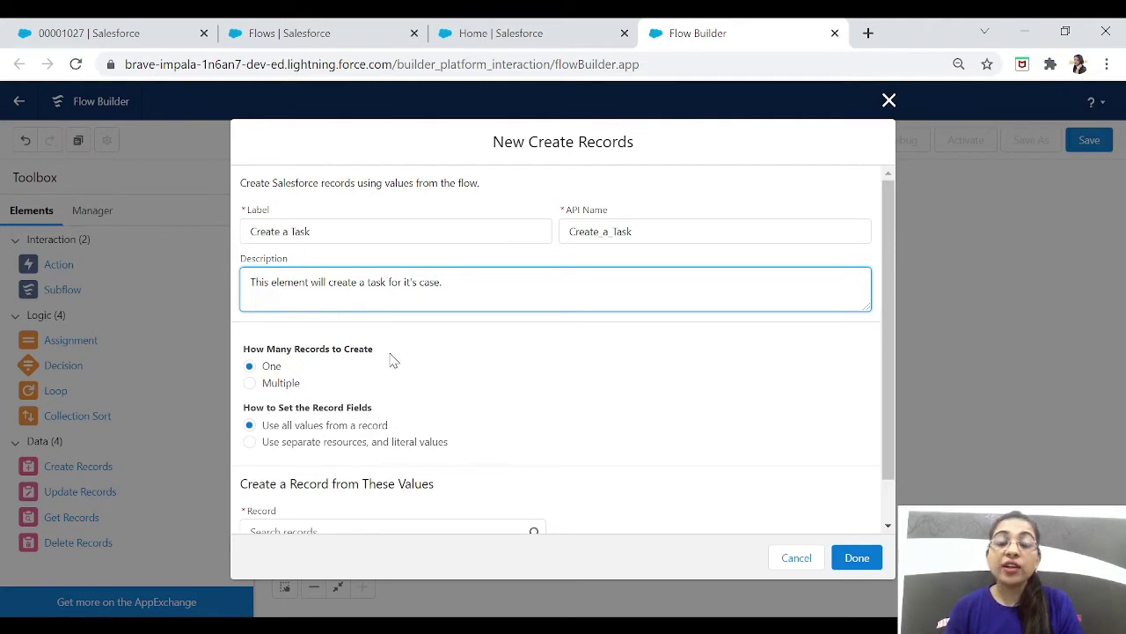
pyautogui.write('.')
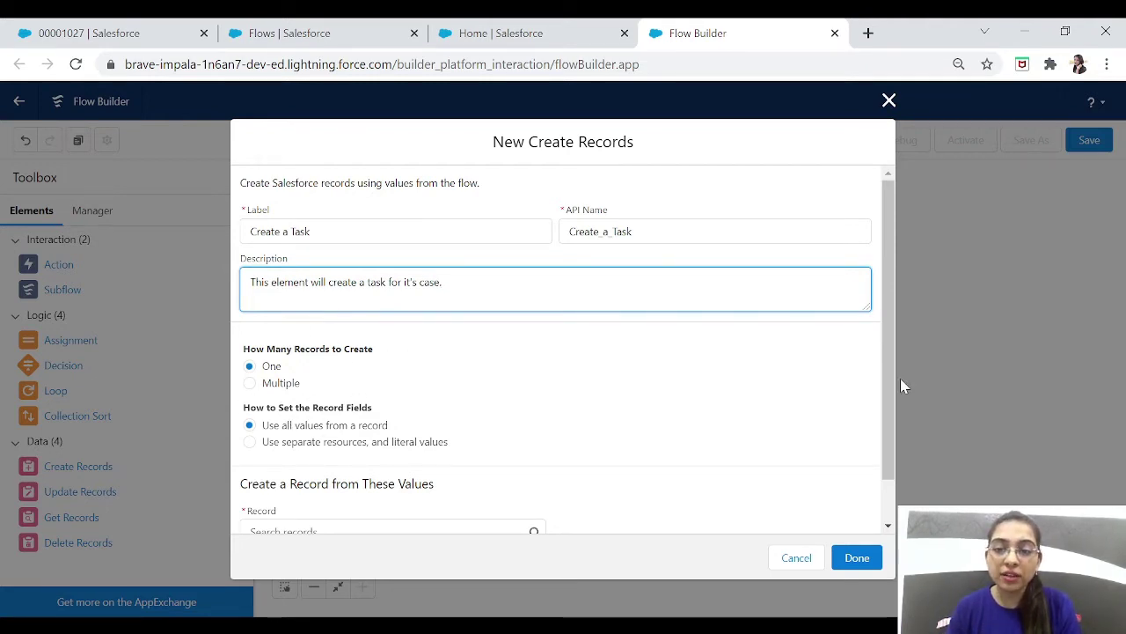
# Set the element's record fields to use separate resources and literal values, and choose Task as the object.
pyautogui.moveTo(887, 405); pyautogui.dragTo(892, 506)
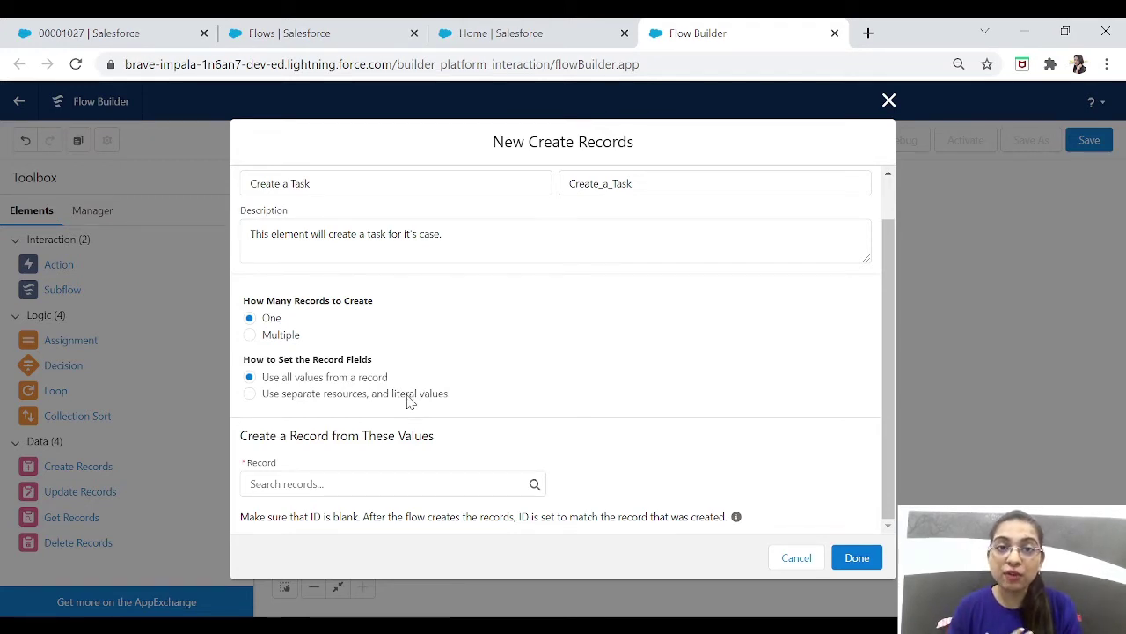
pyautogui.click(332, 395)
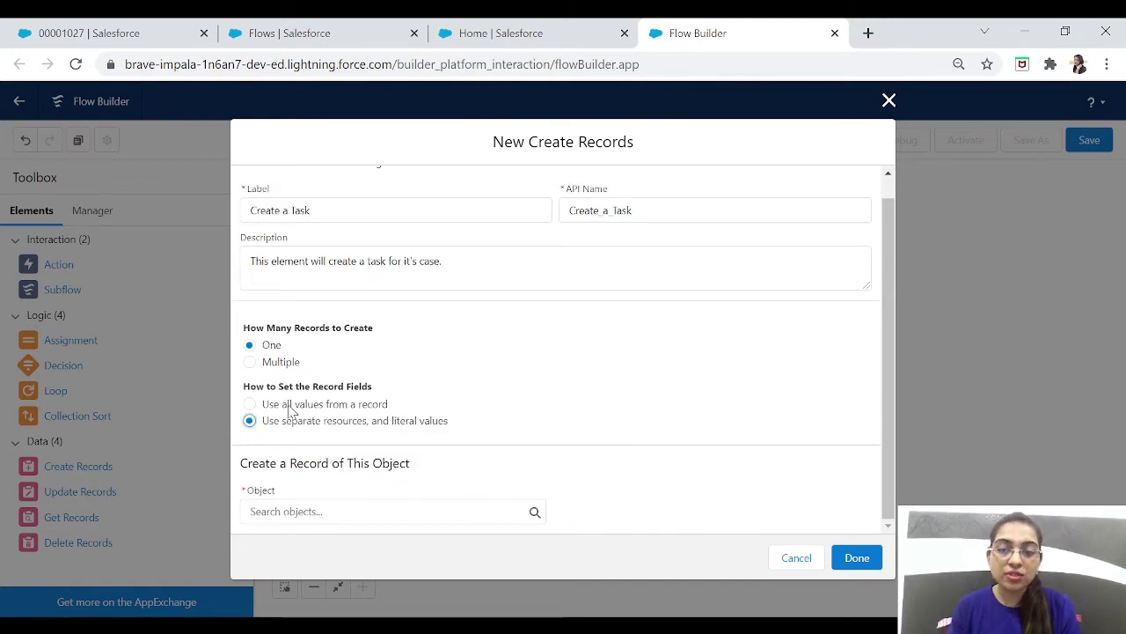
pyautogui.click(291, 407)
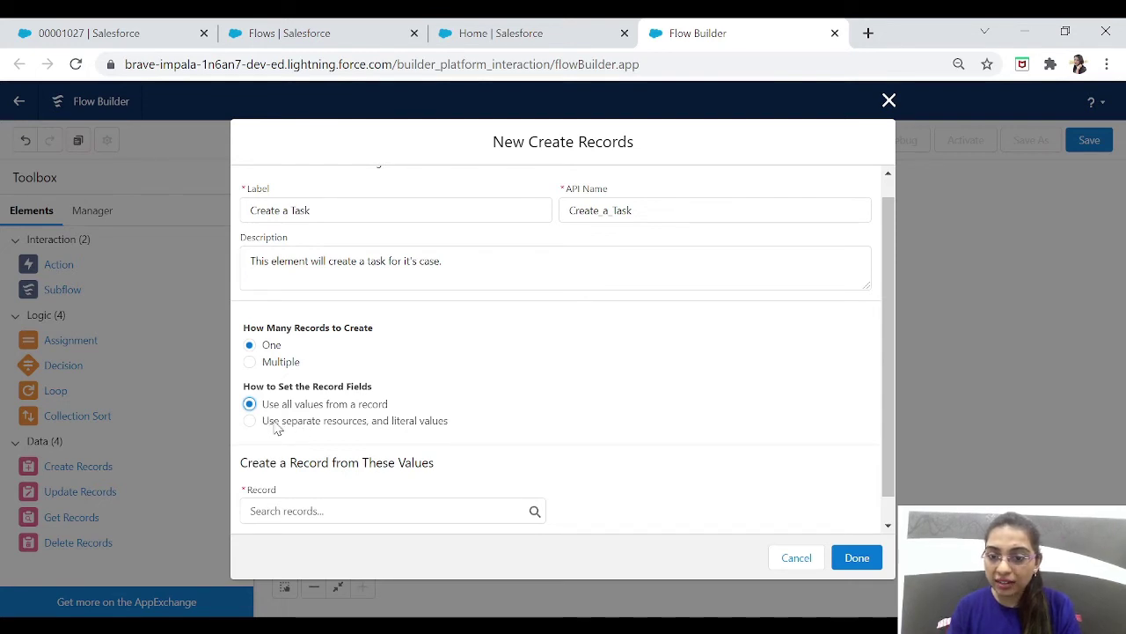
pyautogui.click(277, 426)
pyautogui.click(350, 512)
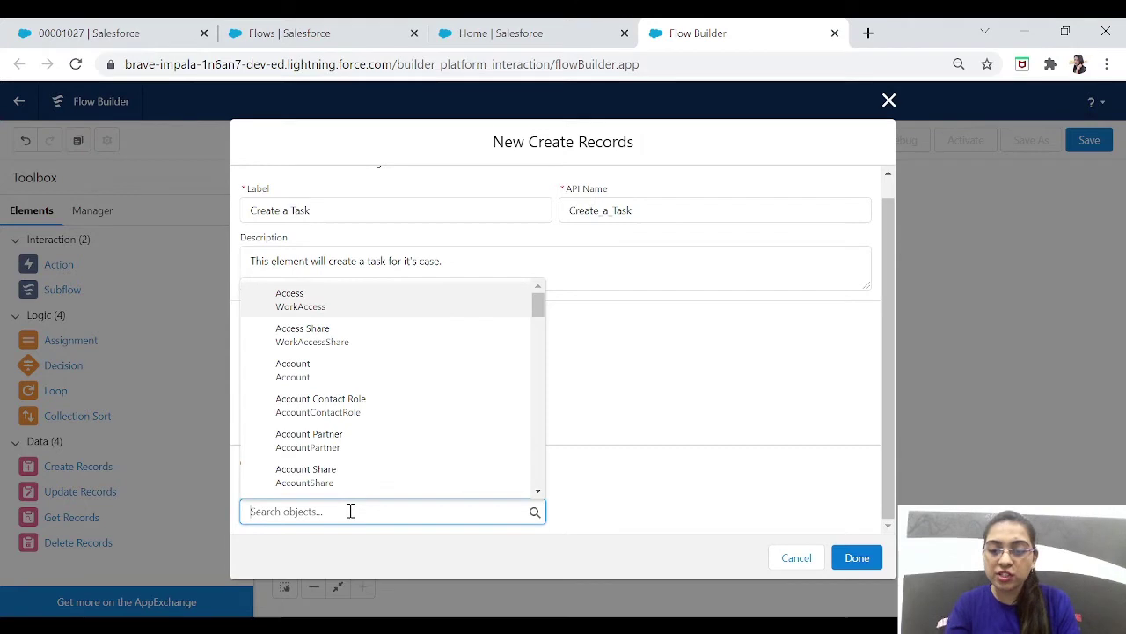
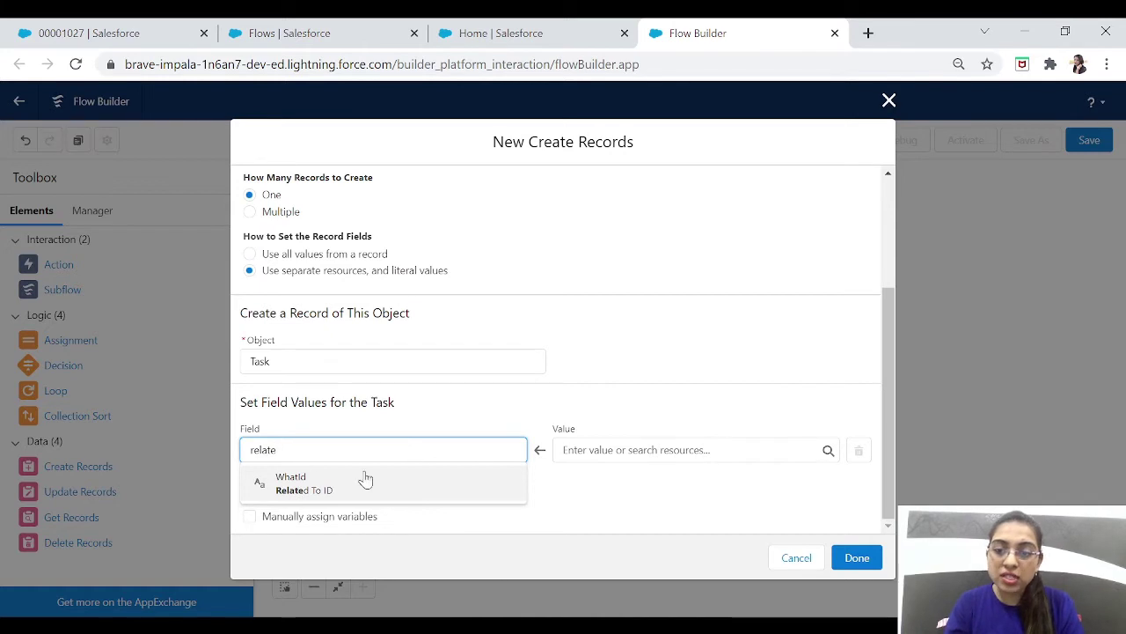
# Assign the triggering case's ID, {!$Record.Id}, to the task's WhatId field.
pyautogui.click(323, 496)
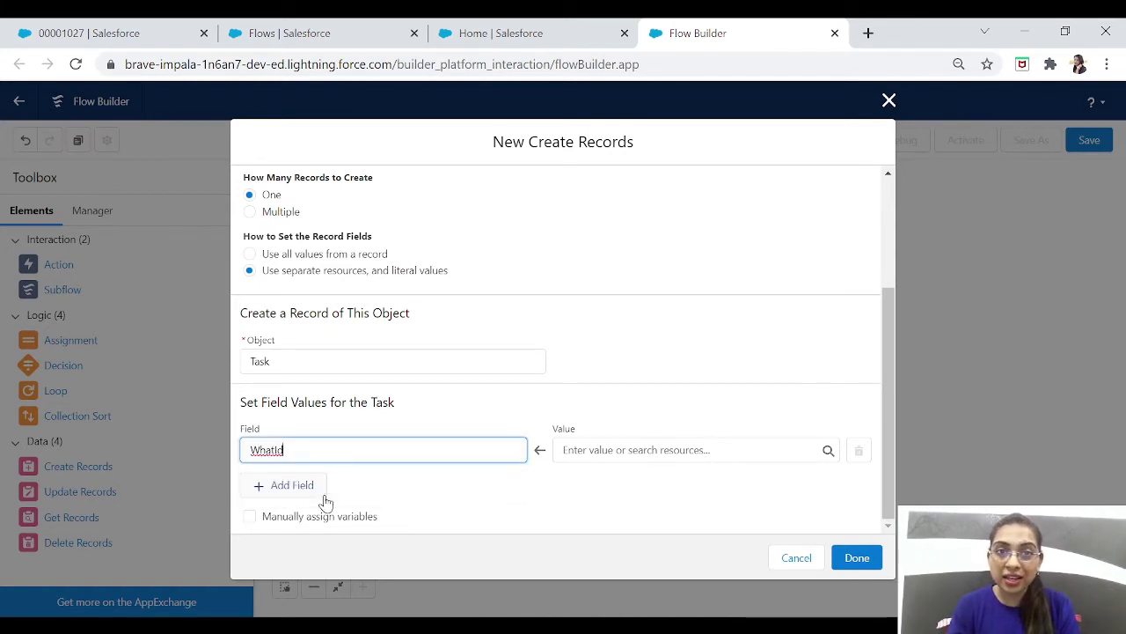
pyautogui.click(593, 453)
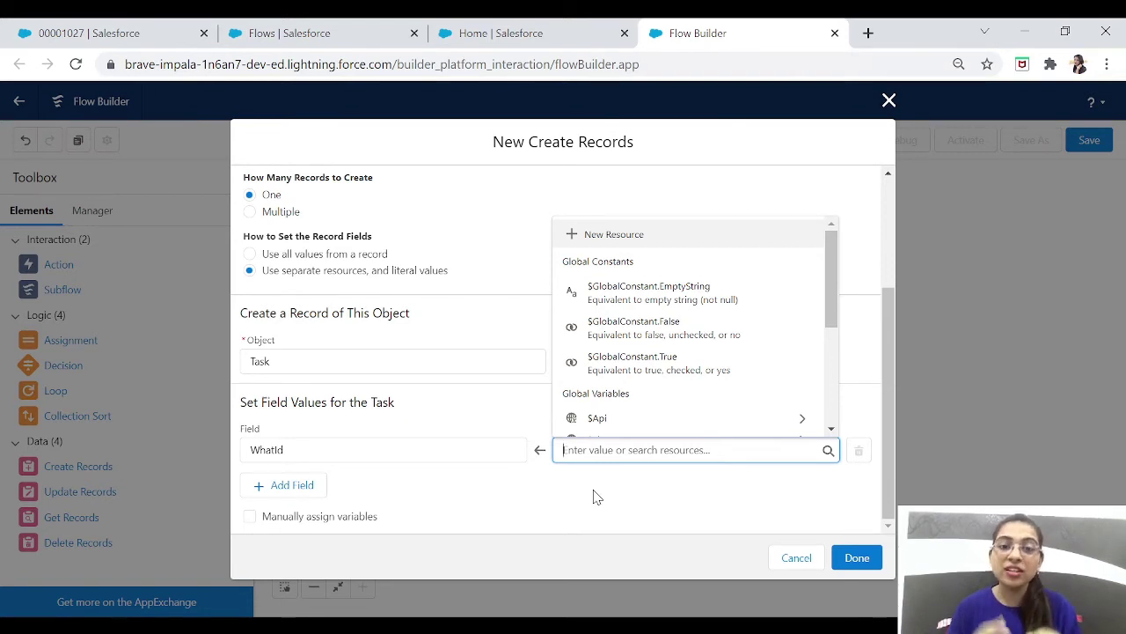
pyautogui.write('re')
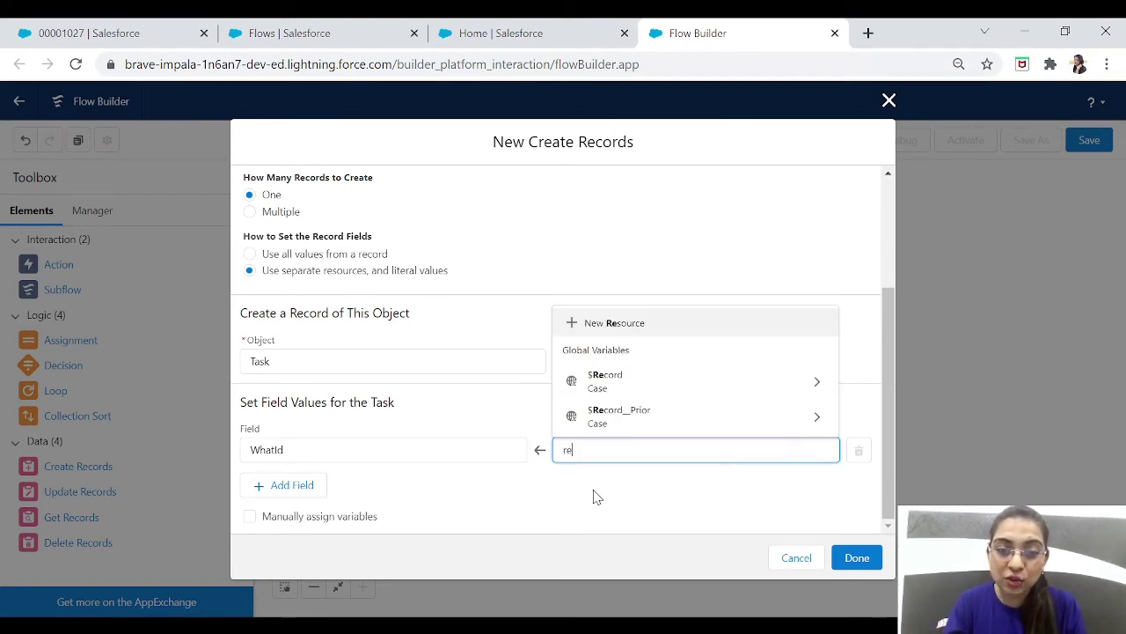
pyautogui.click(616, 380)
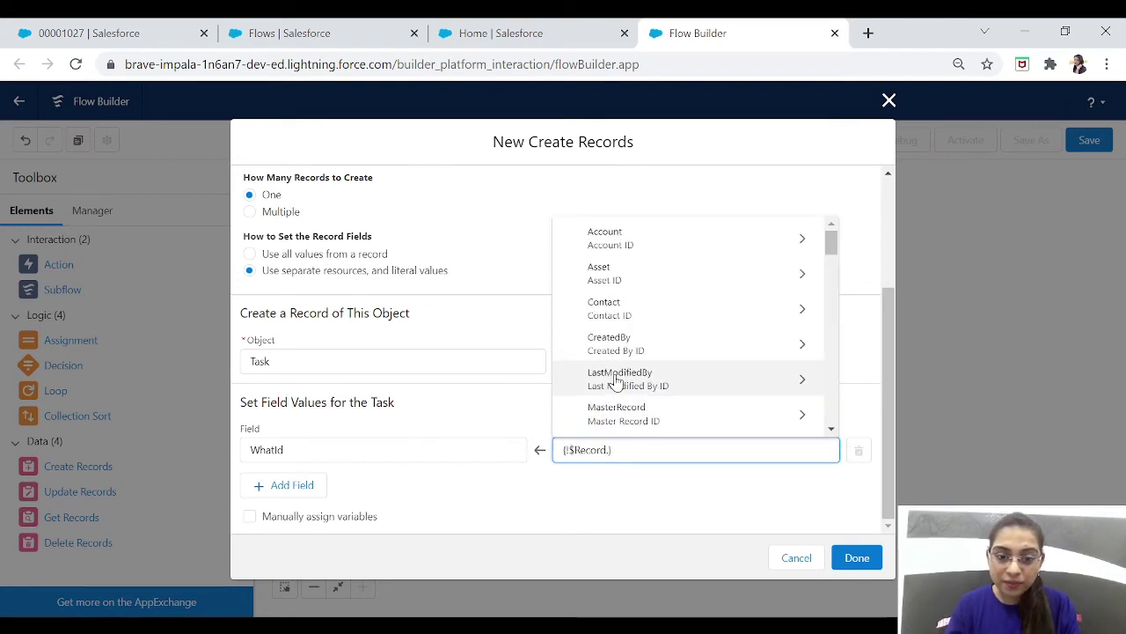
pyautogui.write('id')
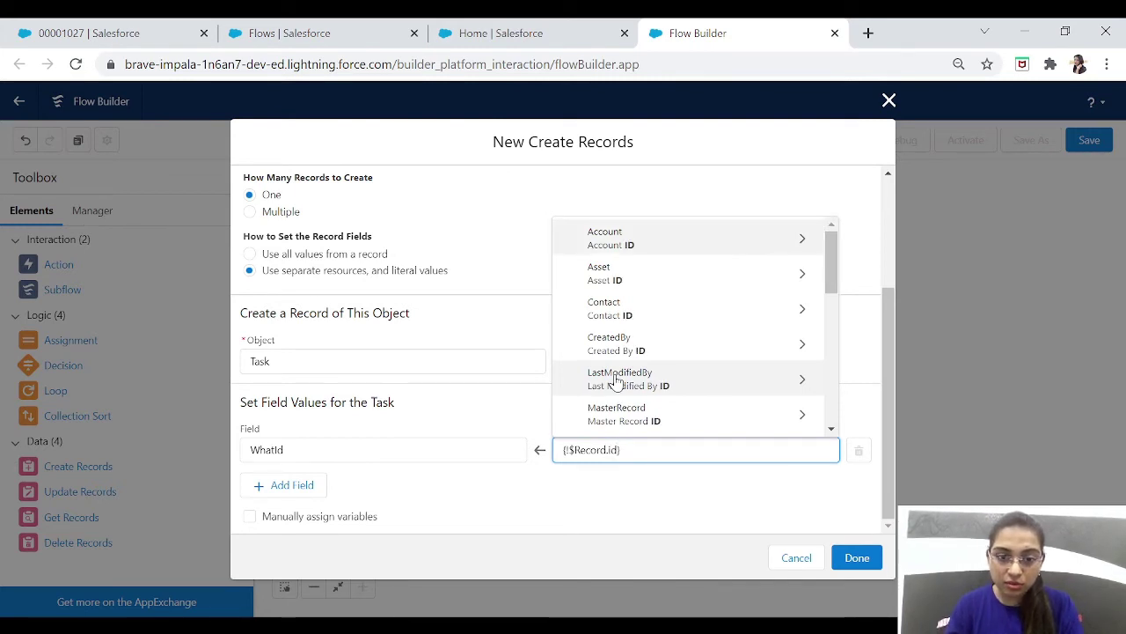
pyautogui.click(834, 278)
pyautogui.moveTo(834, 278); pyautogui.dragTo(836, 396)
pyautogui.click(635, 317)
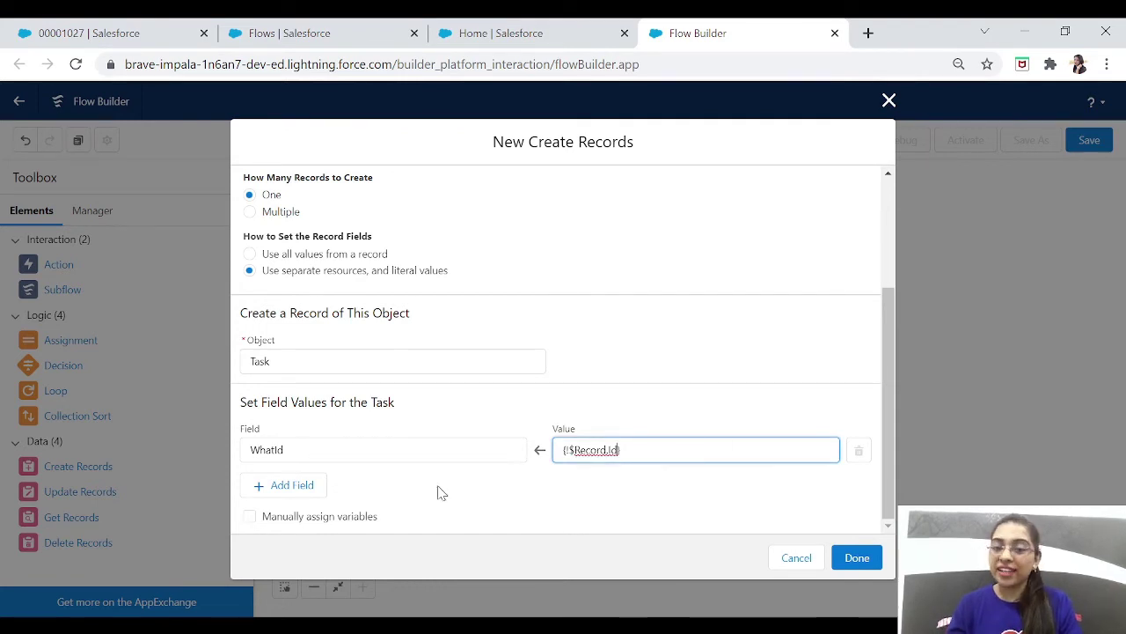
# Add the Subject field to the task's field values and set it to "Task for working case".
pyautogui.click(279, 485)
pyautogui.click(346, 492)
pyautogui.write('su')
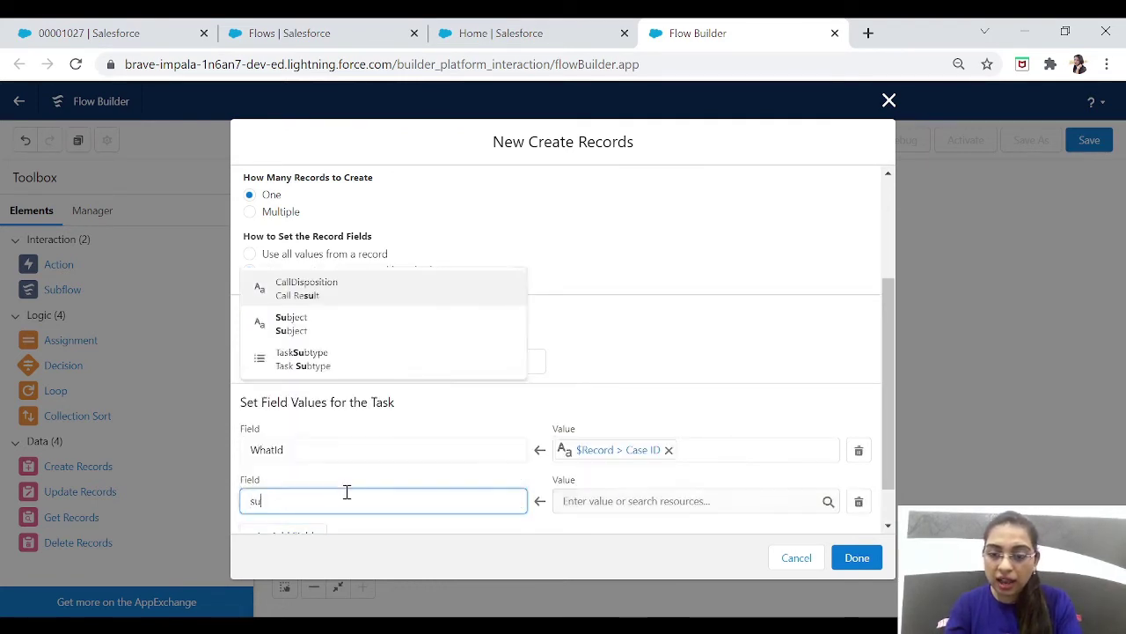
pyautogui.write('bje')
pyautogui.click(292, 464)
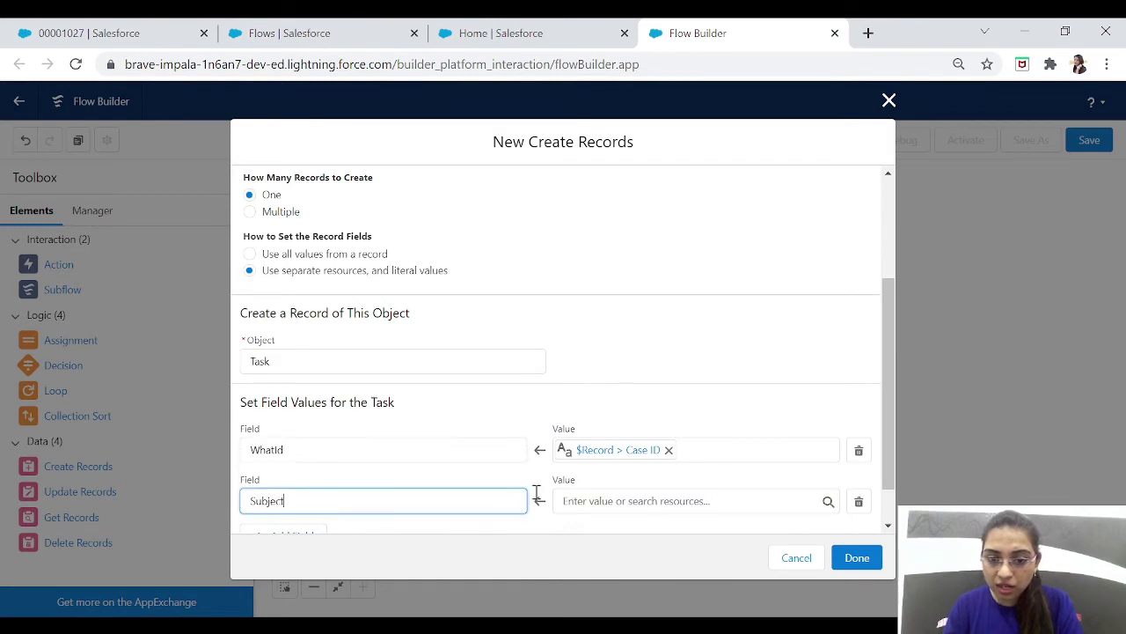
pyautogui.click(639, 505)
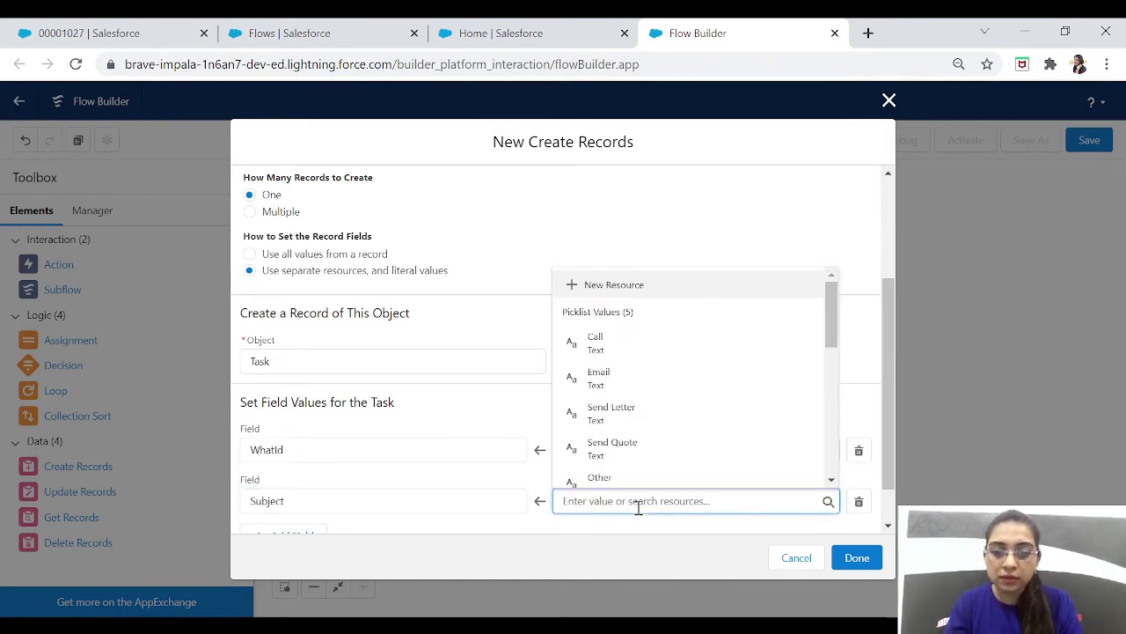
pyautogui.write('Tas')
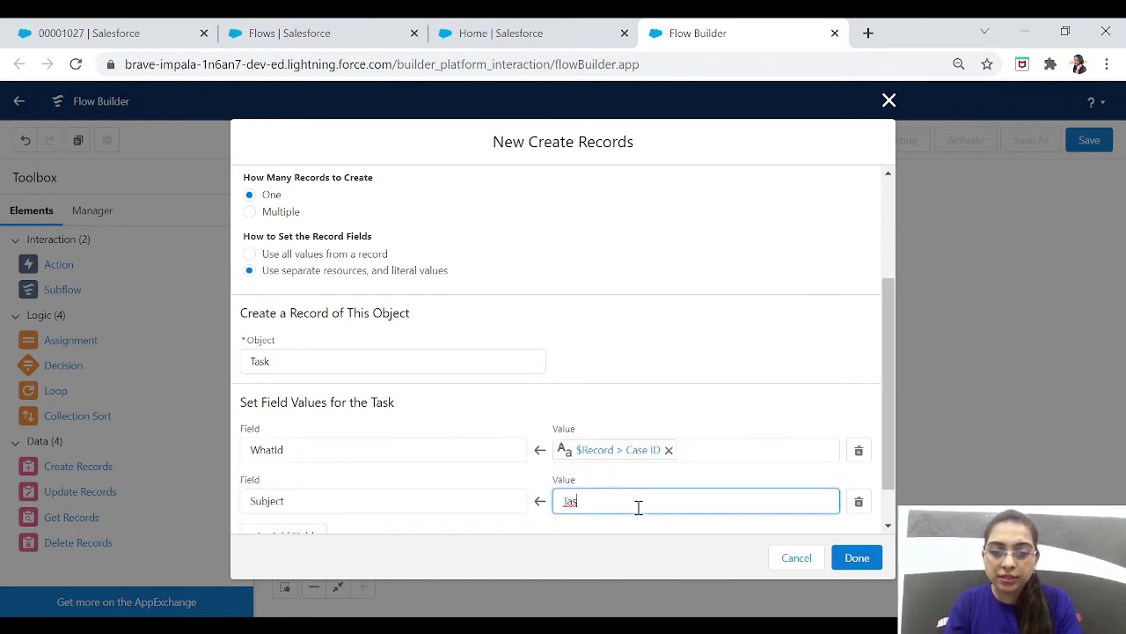
pyautogui.write('k for working case')
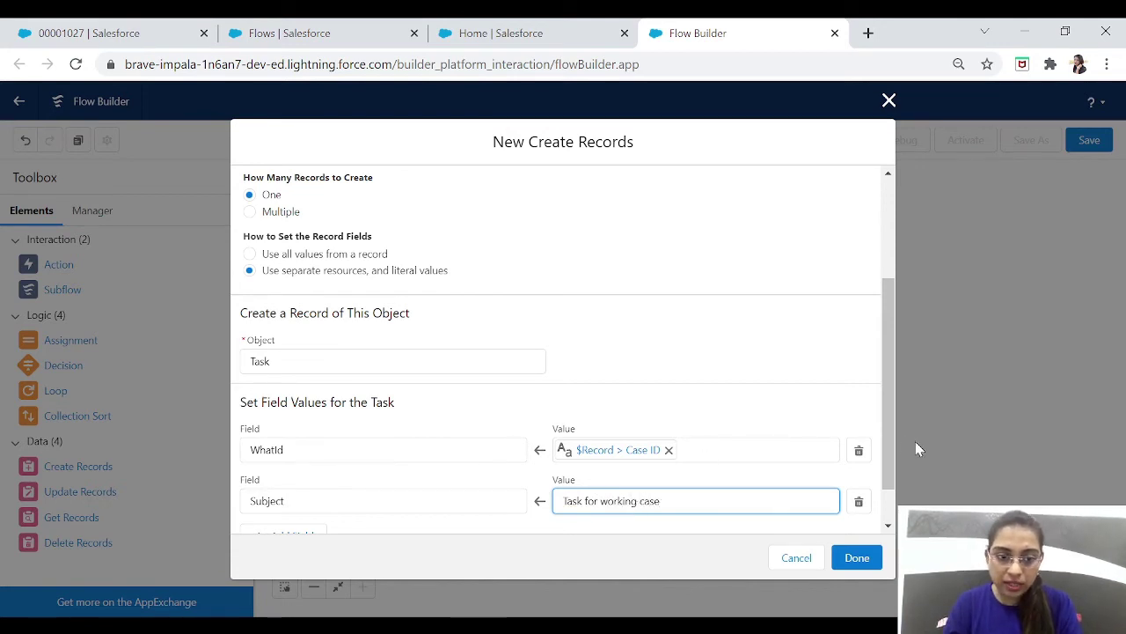
# Add the Priority field to the task's field values and set it to Normal.
pyautogui.scroll(-1, 889, 396)
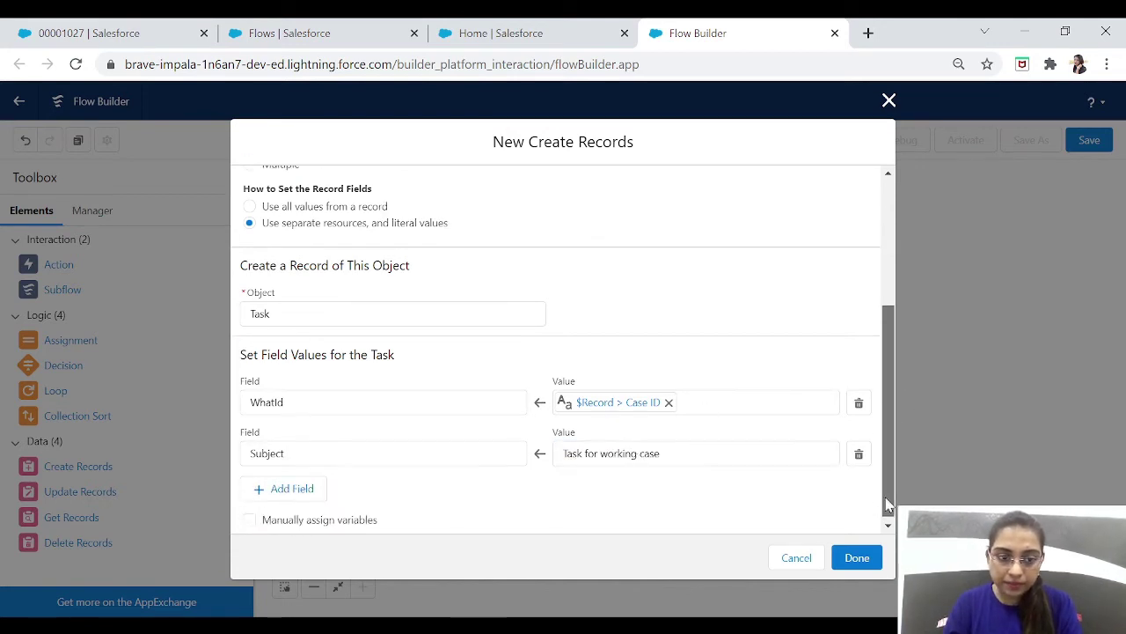
pyautogui.click(293, 486)
pyautogui.click(325, 499)
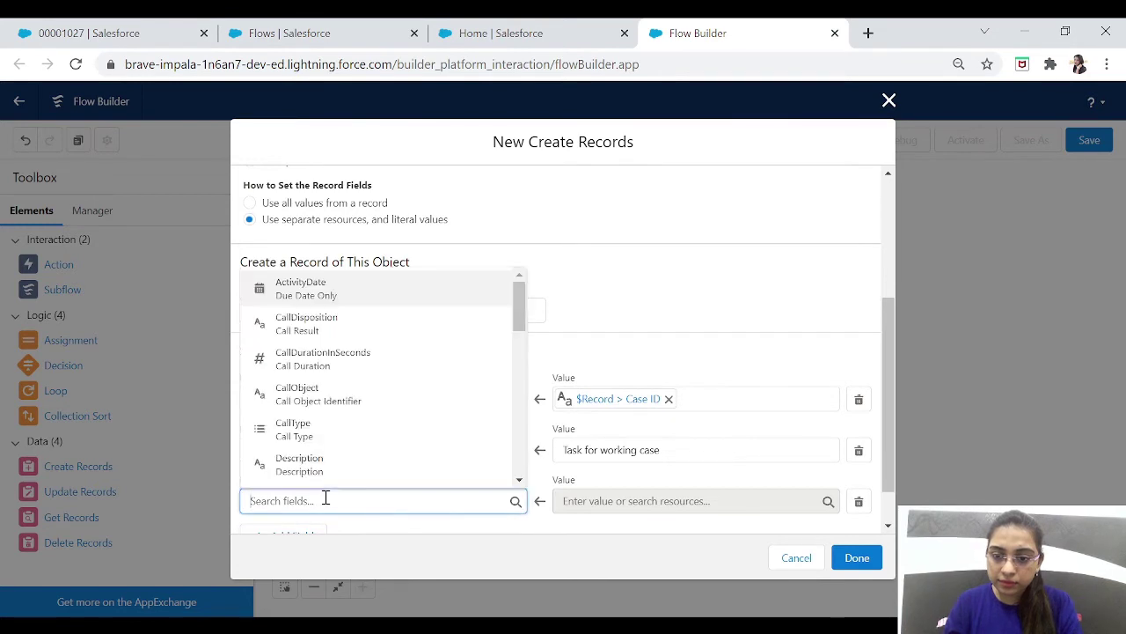
pyautogui.write('pri')
pyautogui.click(324, 476)
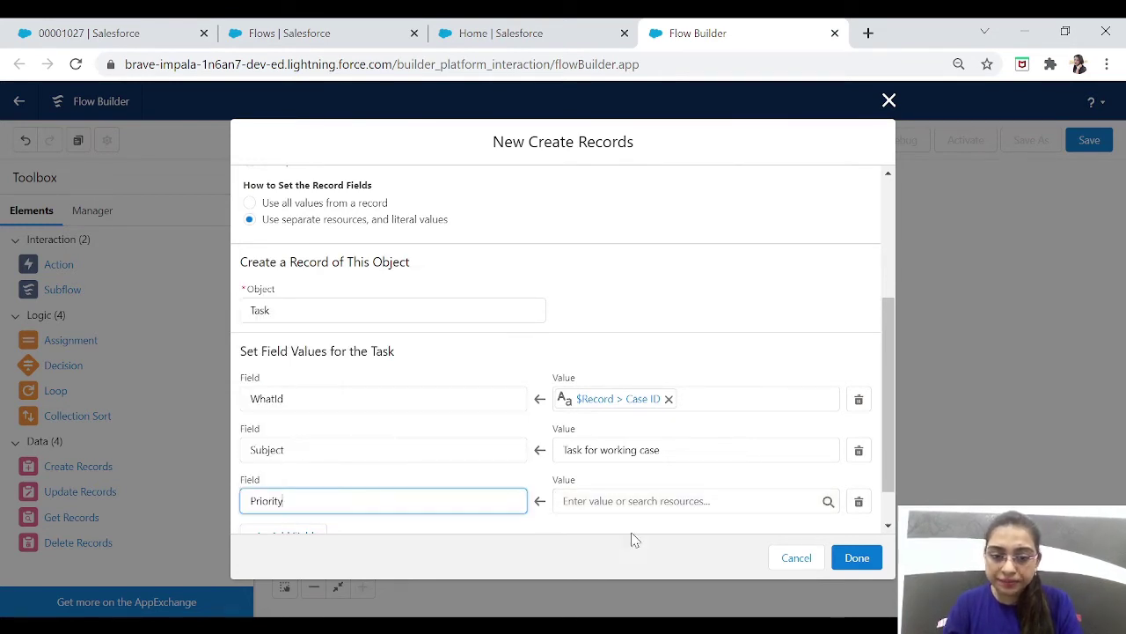
pyautogui.click(666, 501)
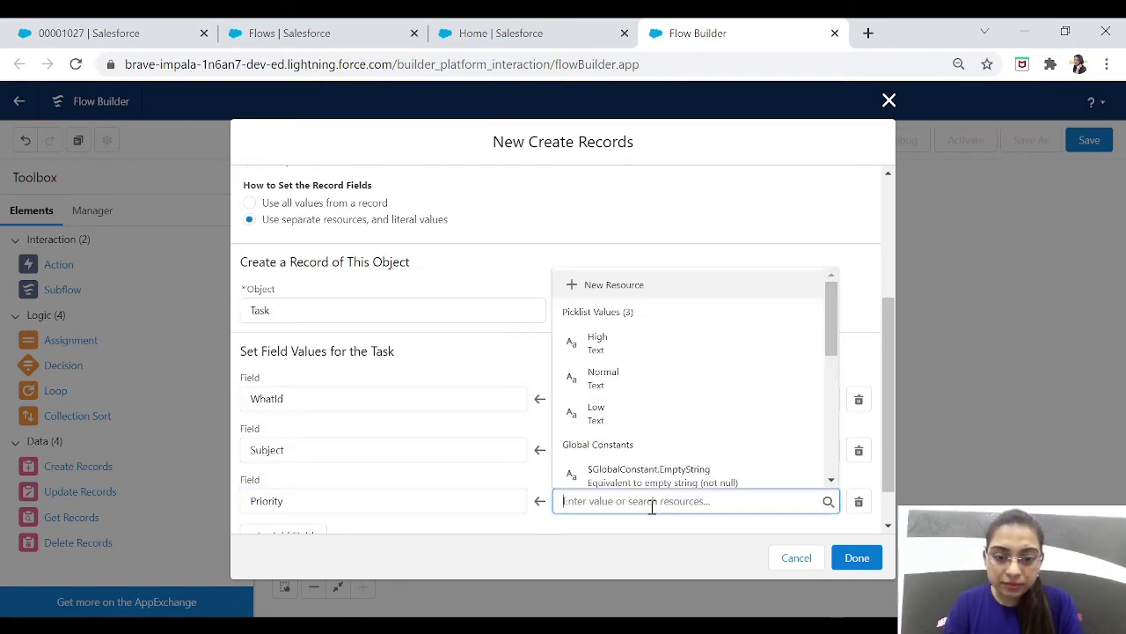
pyautogui.click(628, 380)
# Add the Status field to the task's field values, set it to In Progress, and finish the Create Records element.
pyautogui.click(290, 535)
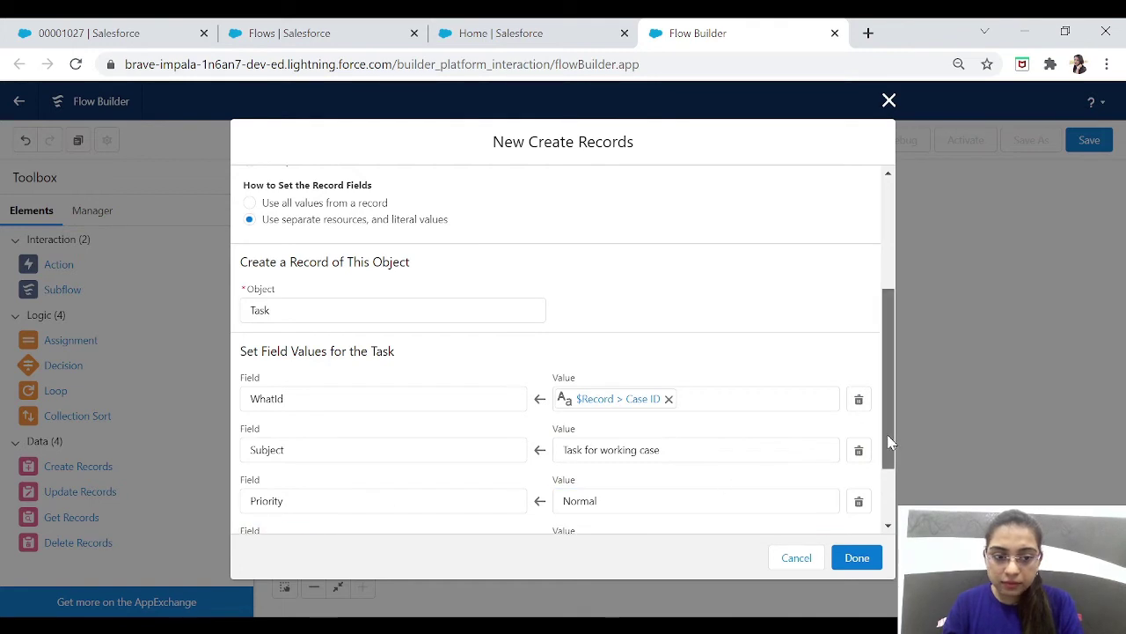
pyautogui.scroll(-2, 884, 447)
pyautogui.click(362, 447)
pyautogui.write('st')
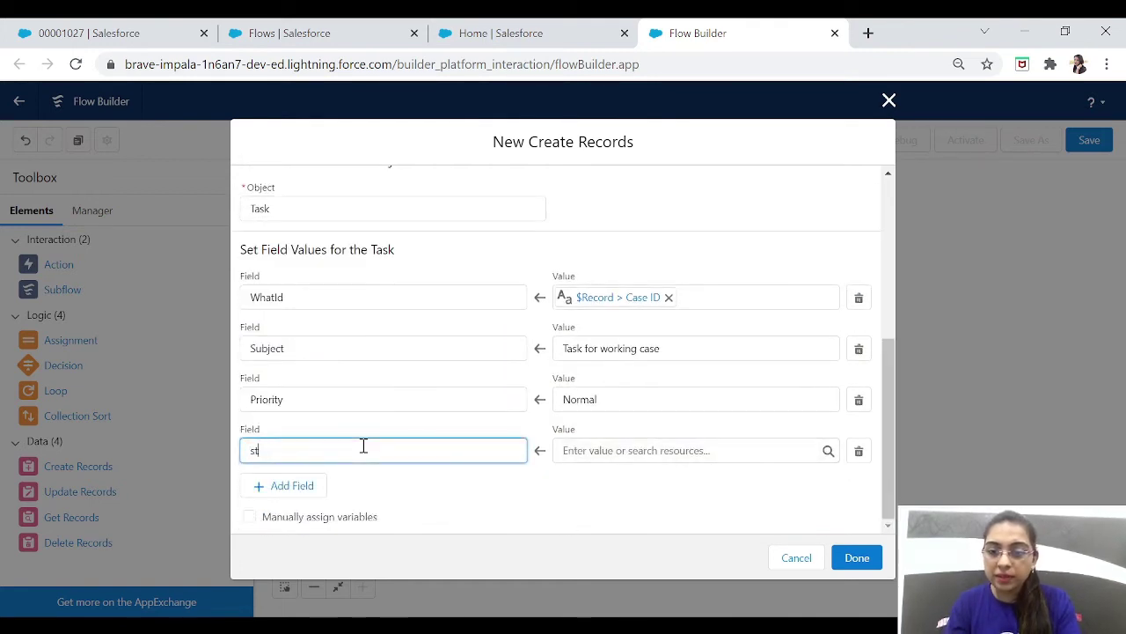
pyautogui.press('BackSpace')
pyautogui.write('tat')
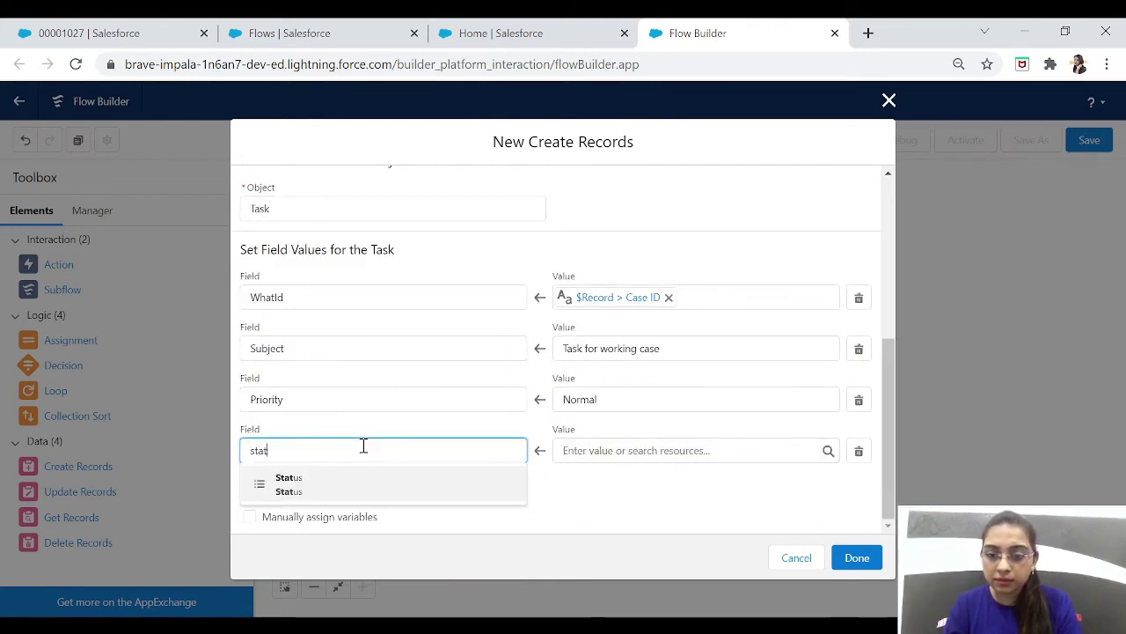
pyautogui.click(327, 492)
pyautogui.click(605, 450)
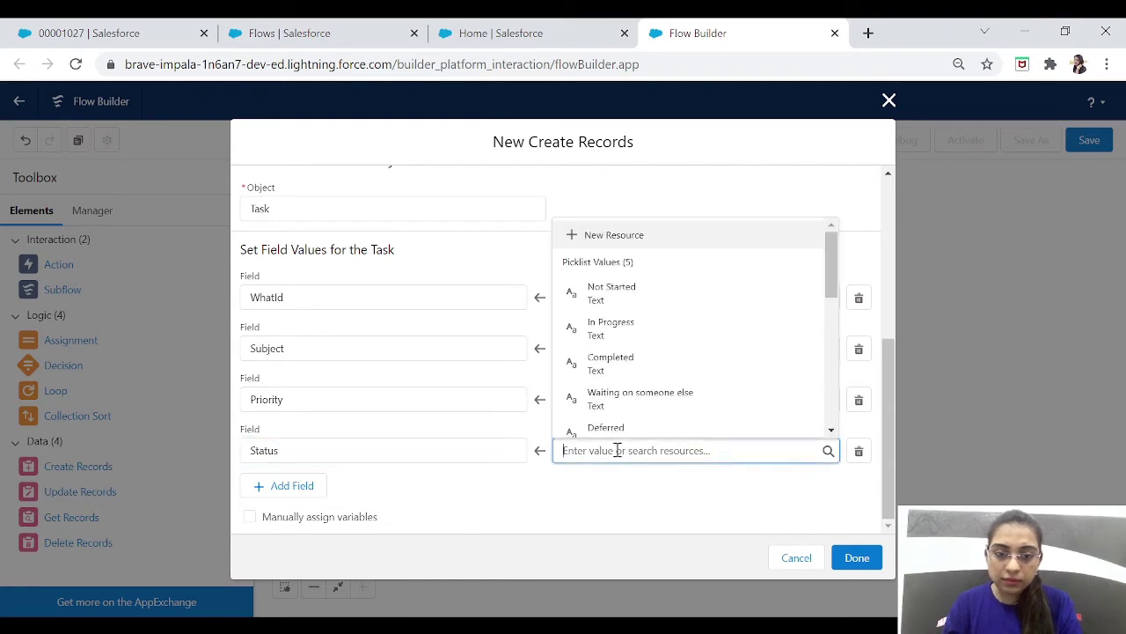
pyautogui.click(645, 332)
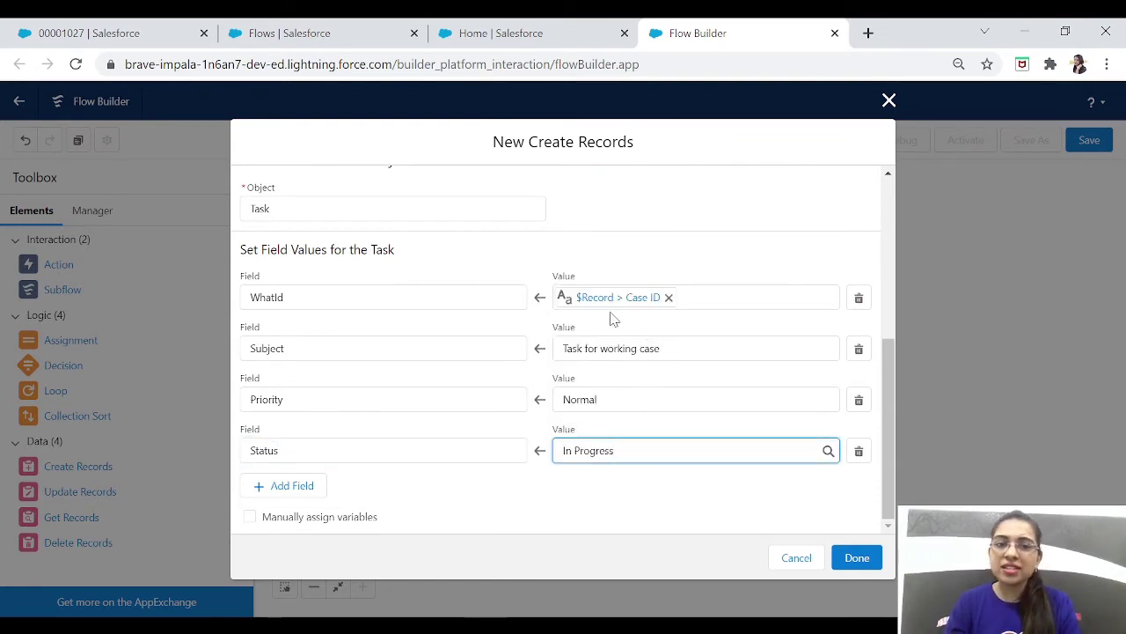
pyautogui.click(858, 559)
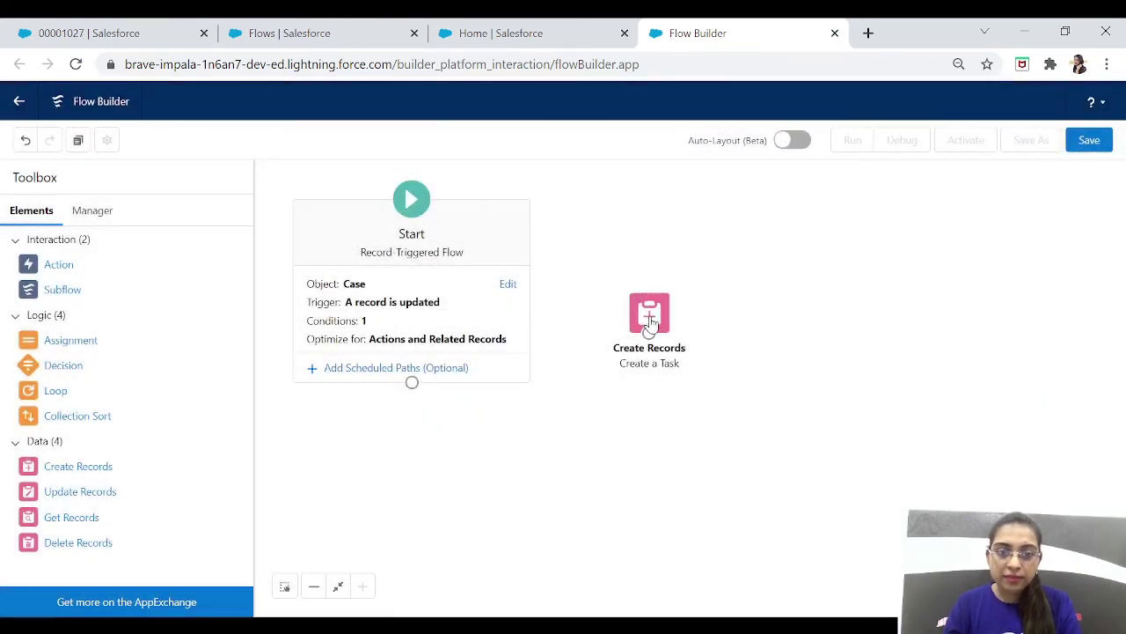
# Connect the Start element to the "Create a Task" element and reposition that element on the canvas beside Start.
pyautogui.moveTo(649, 317); pyautogui.dragTo(691, 313)
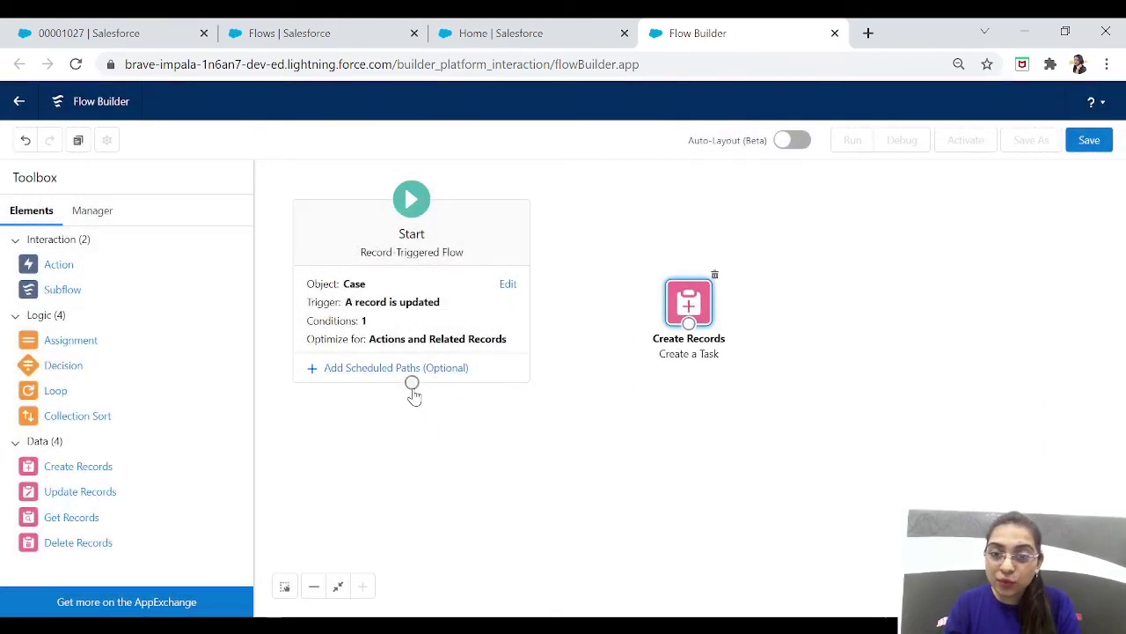
pyautogui.moveTo(412, 385); pyautogui.dragTo(688, 323)
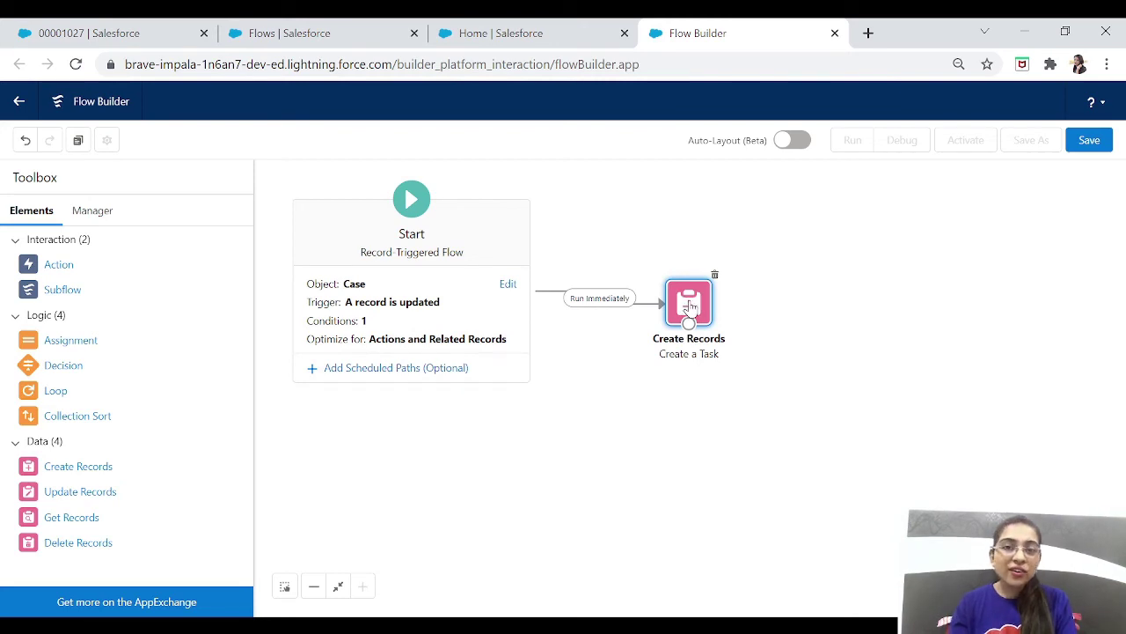
pyautogui.moveTo(691, 308); pyautogui.dragTo(727, 295)
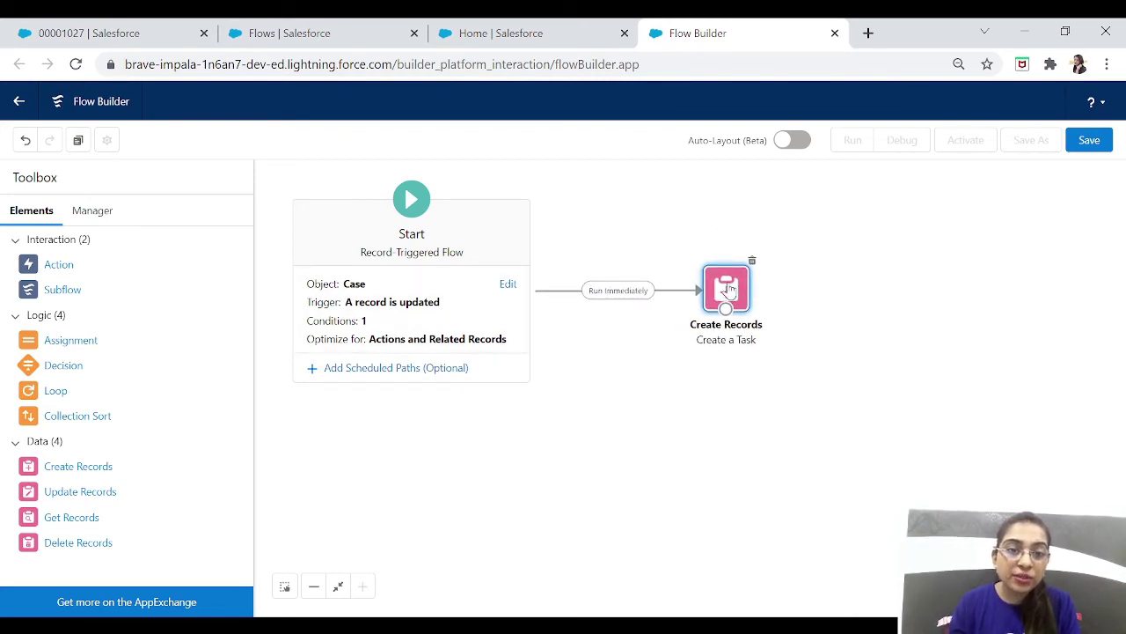
# Reopen the "Create a Task" element and review its task field values, including WhatId.
pyautogui.doubleClick(729, 288)
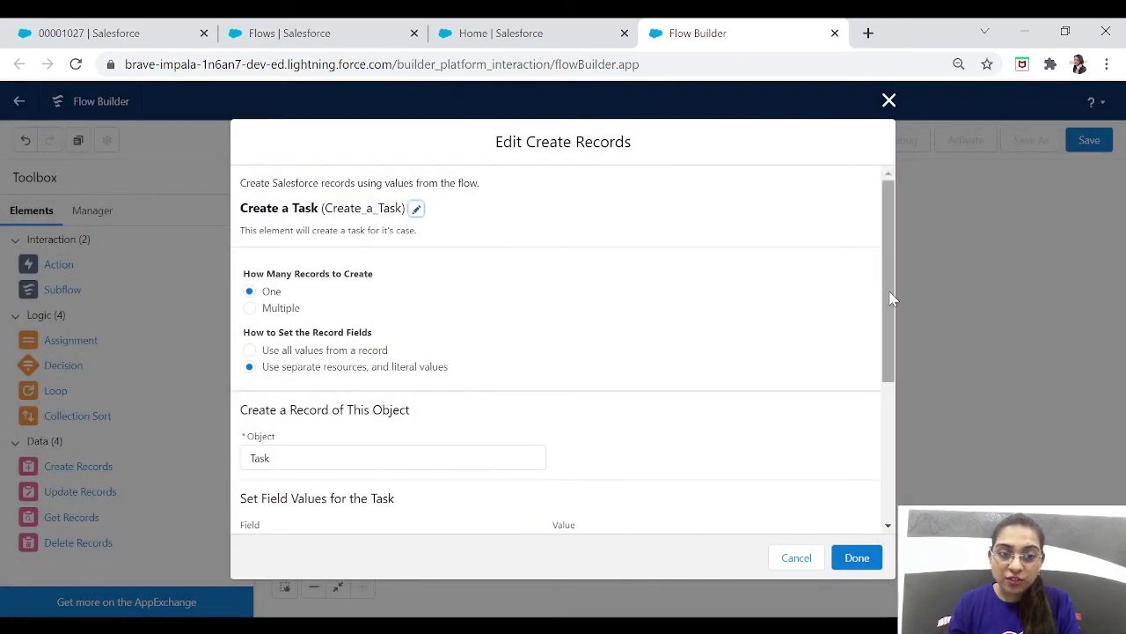
pyautogui.moveTo(890, 294); pyautogui.dragTo(904, 455)
pyautogui.click(332, 298)
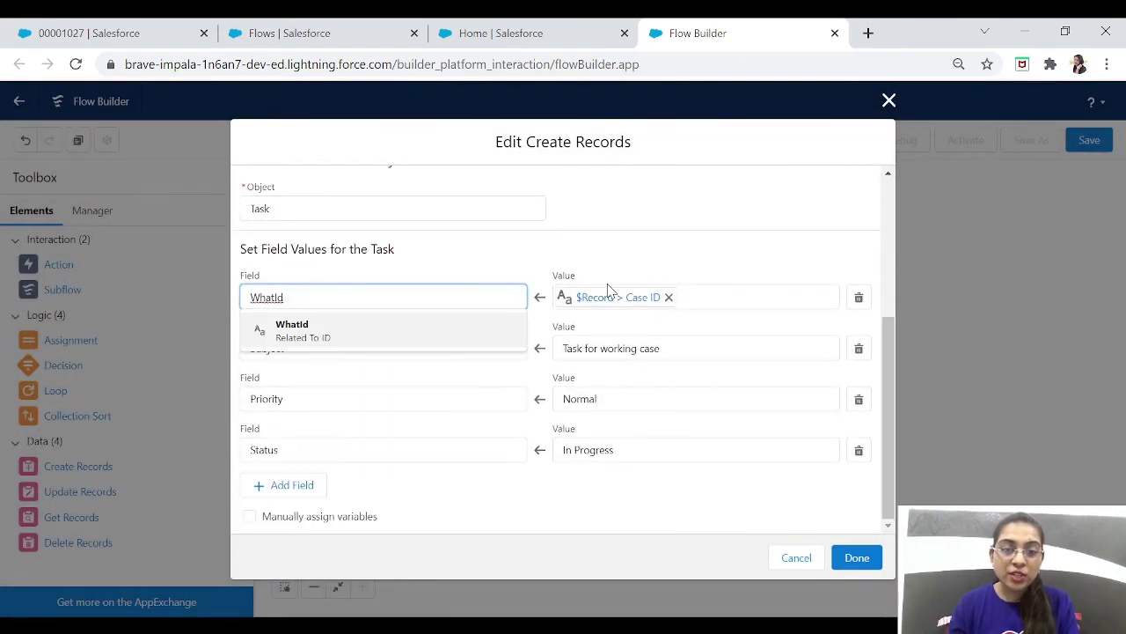
pyautogui.click(849, 557)
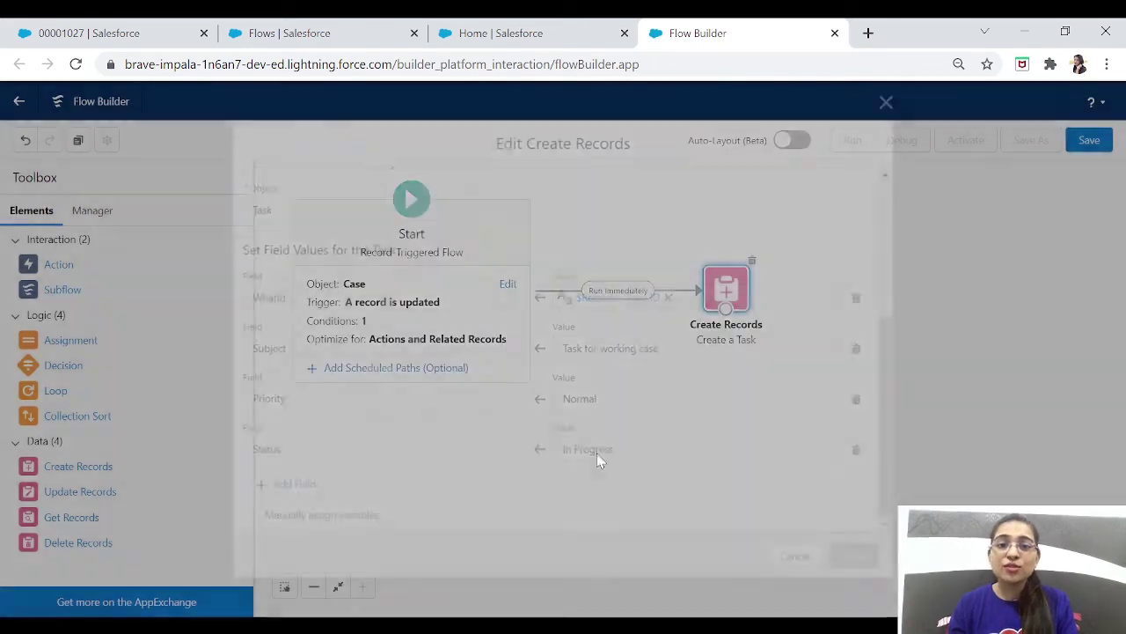
# Save the flow with the label "Create Task" and activate it.
pyautogui.click(1091, 143)
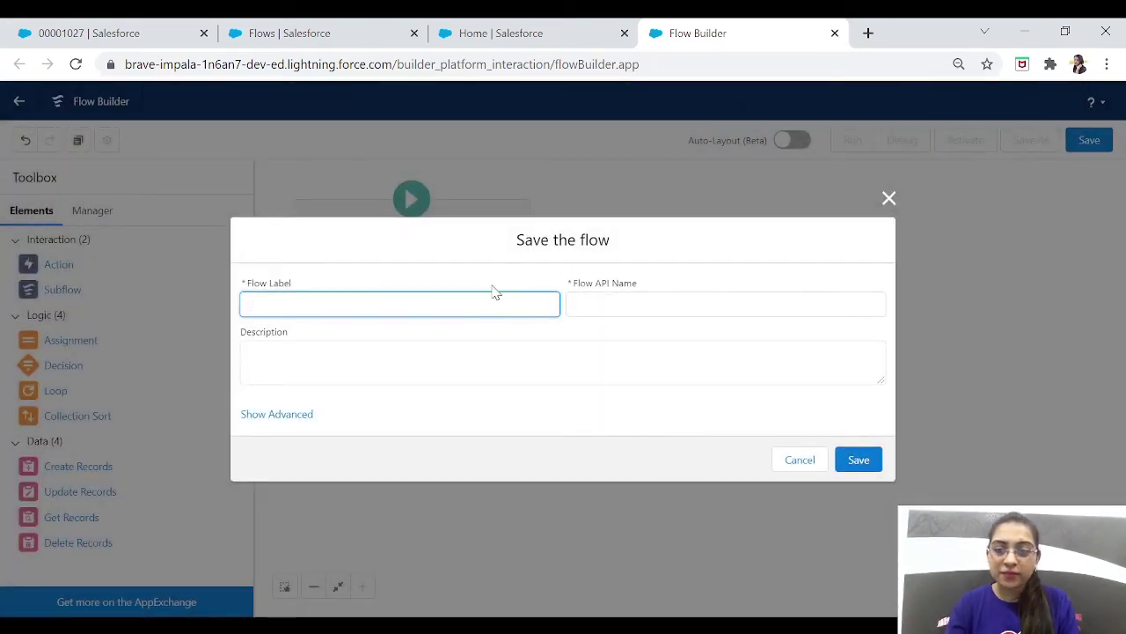
pyautogui.write('Cre')
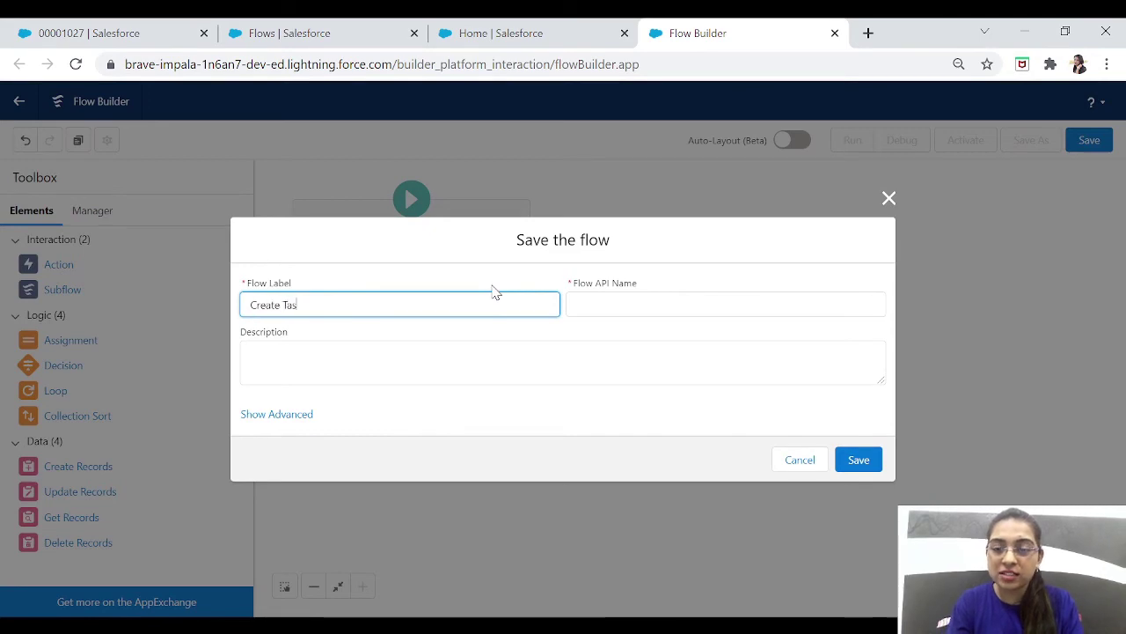
pyautogui.write('ate a Task')
pyautogui.press('Tab')
pyautogui.click(858, 459)
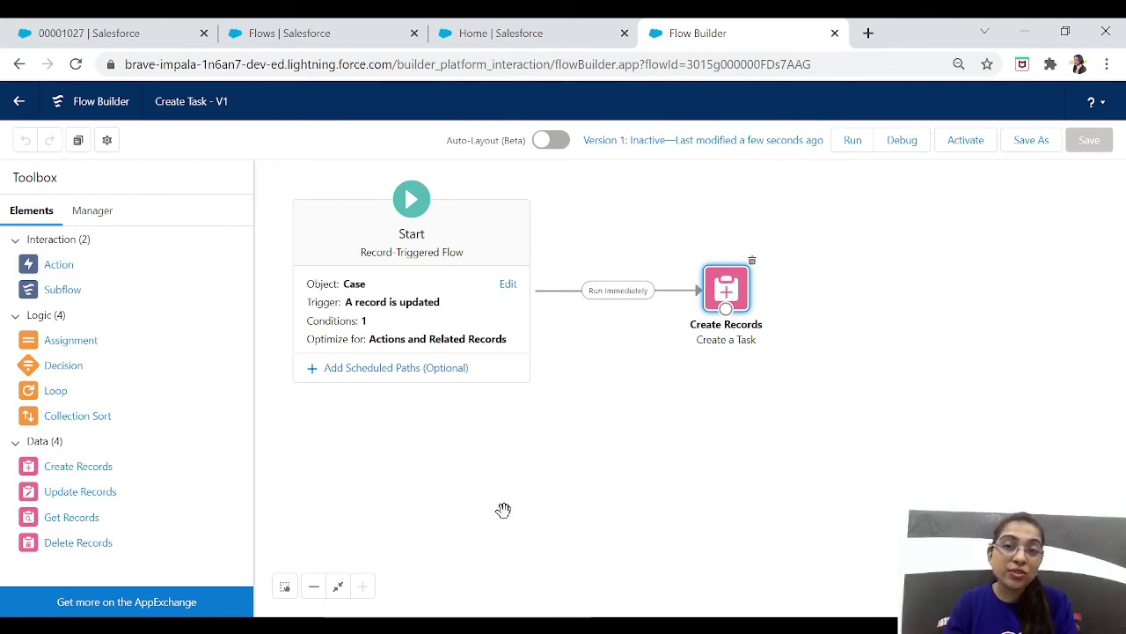
pyautogui.click(703, 579)
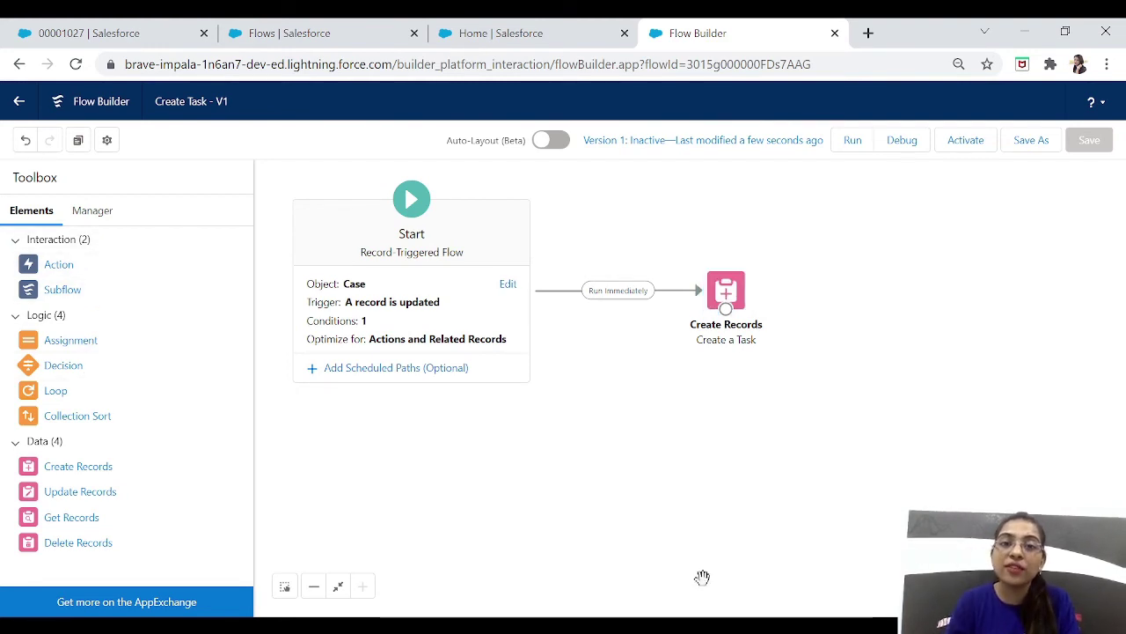
pyautogui.click(963, 145)
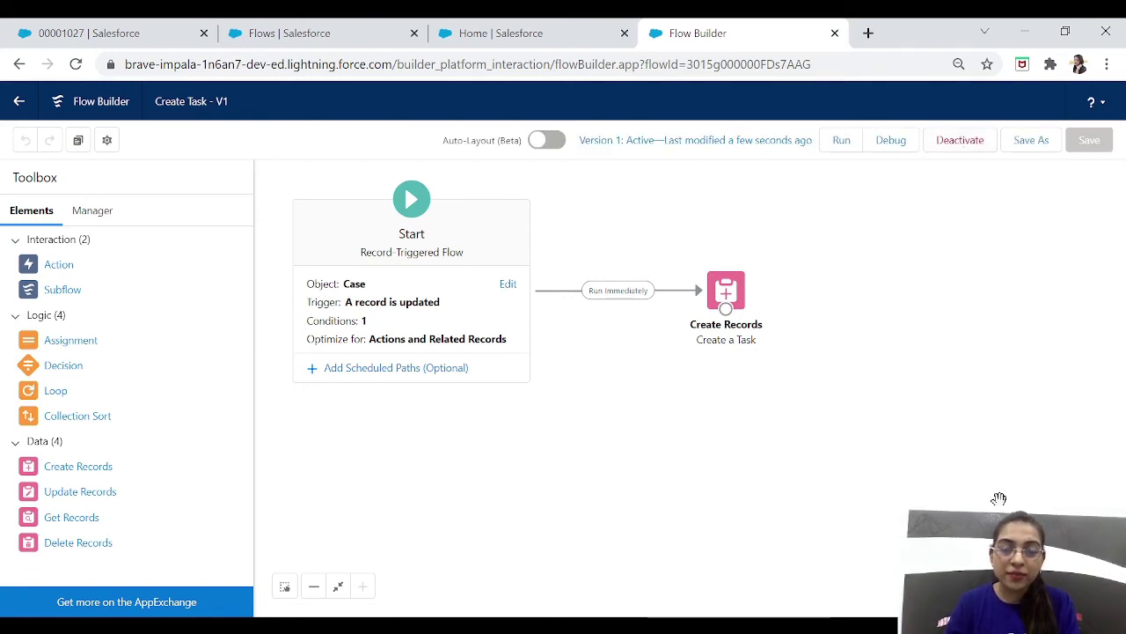
# Switch to the Salesforce case page, open the case from the recently viewed cases, and display its related lists.
pyautogui.click(291, 36)
pyautogui.click(102, 34)
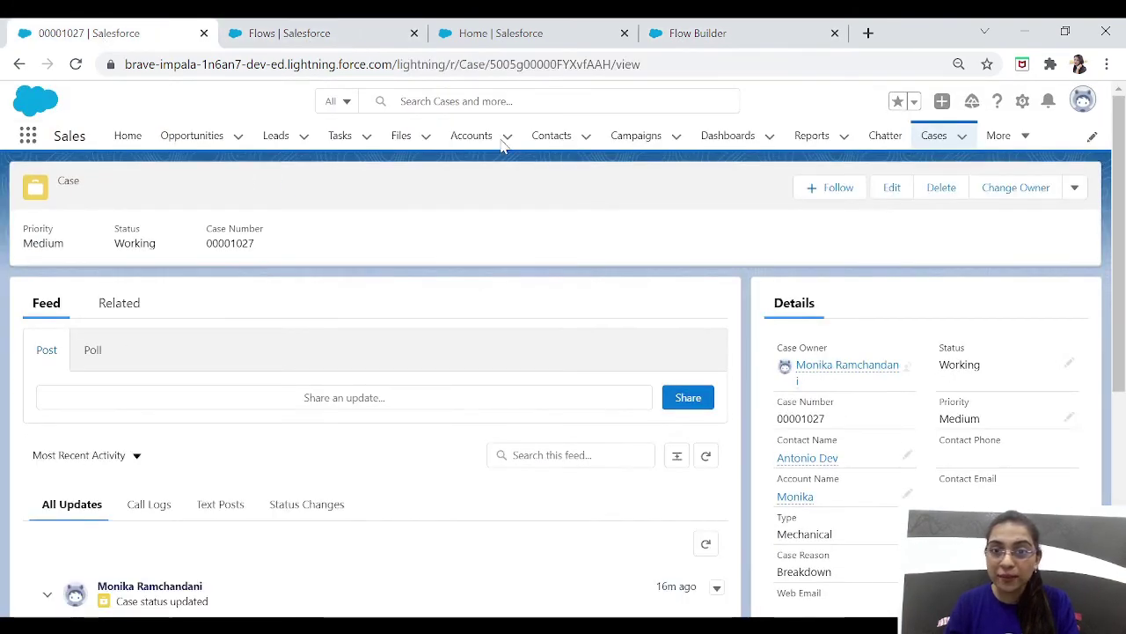
pyautogui.click(934, 135)
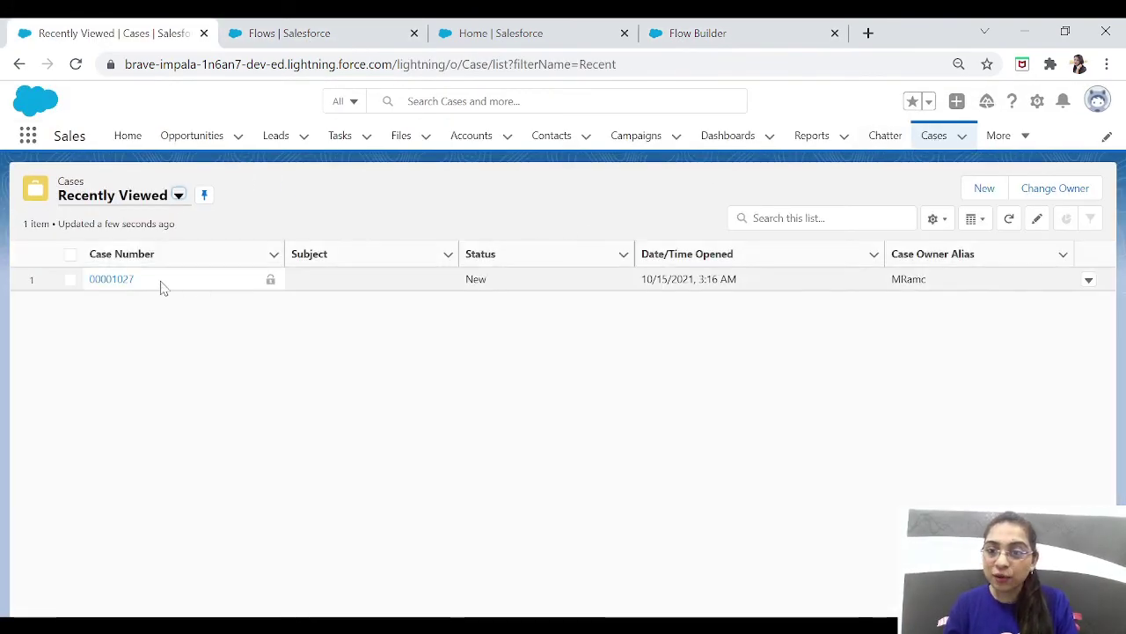
pyautogui.click(112, 280)
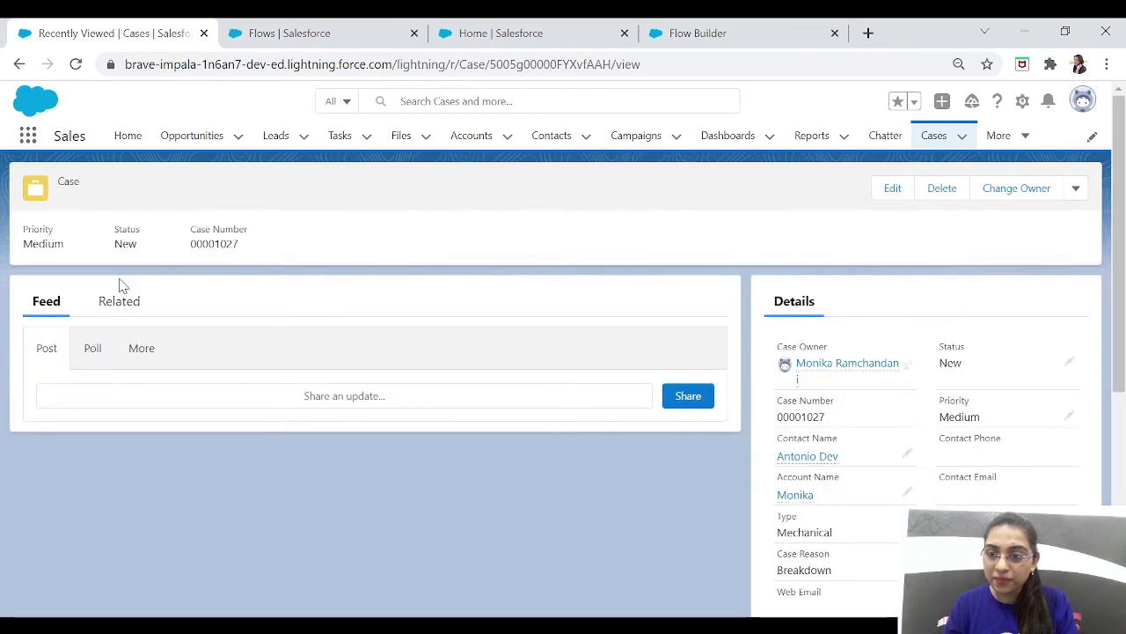
pyautogui.click(119, 308)
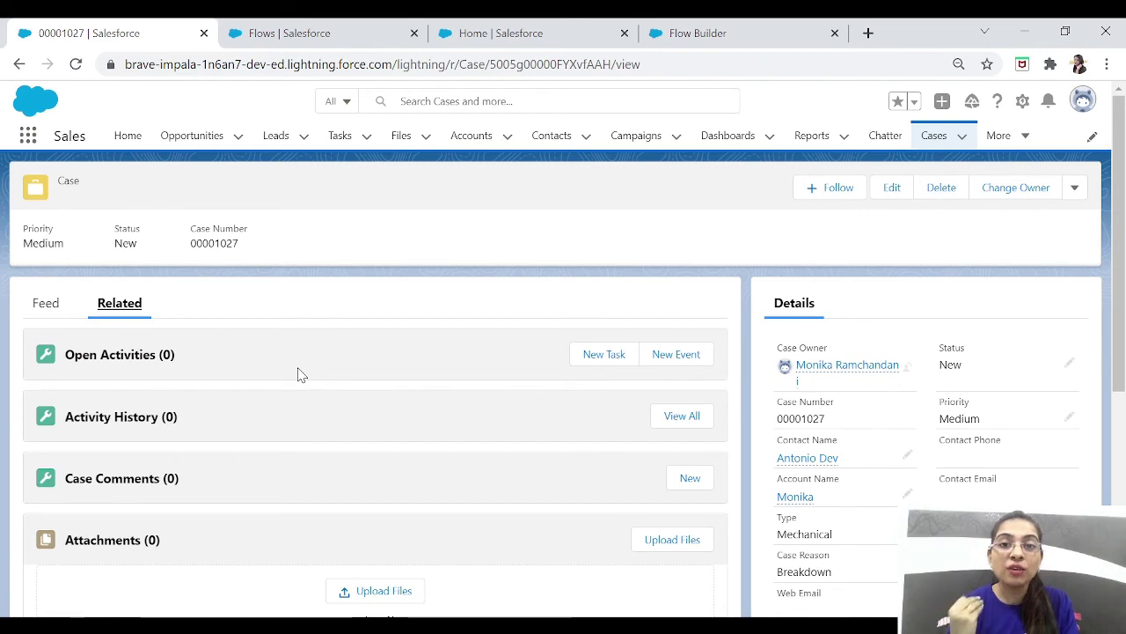
# Change the case's Status to Working, save it, and check its open activities for the task.
pyautogui.click(892, 187)
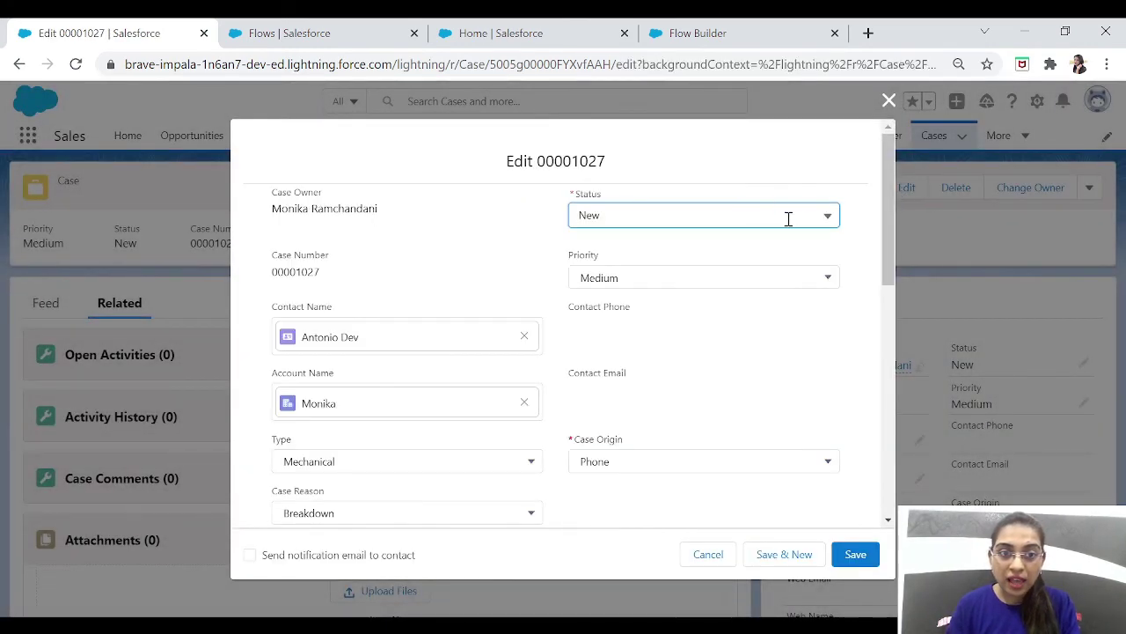
pyautogui.click(808, 218)
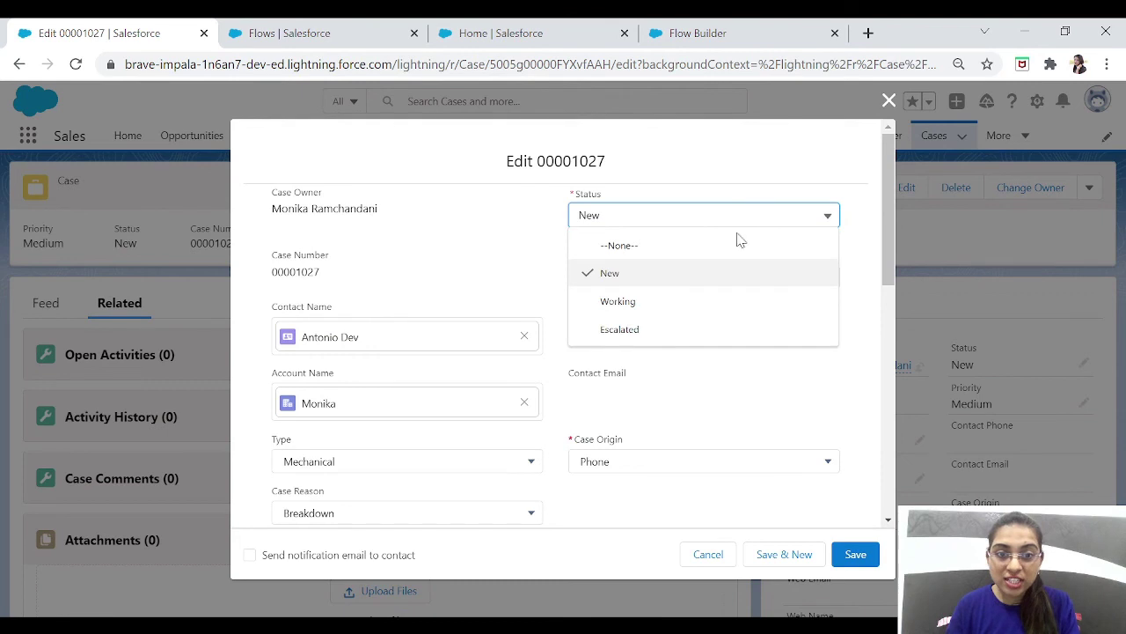
pyautogui.click(634, 304)
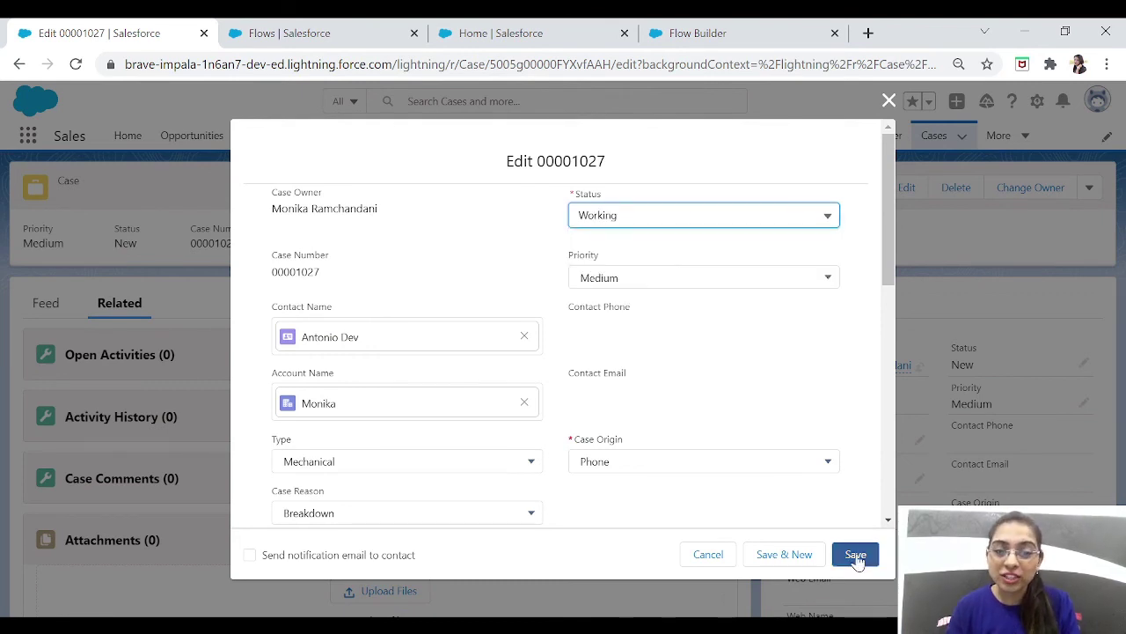
pyautogui.click(856, 556)
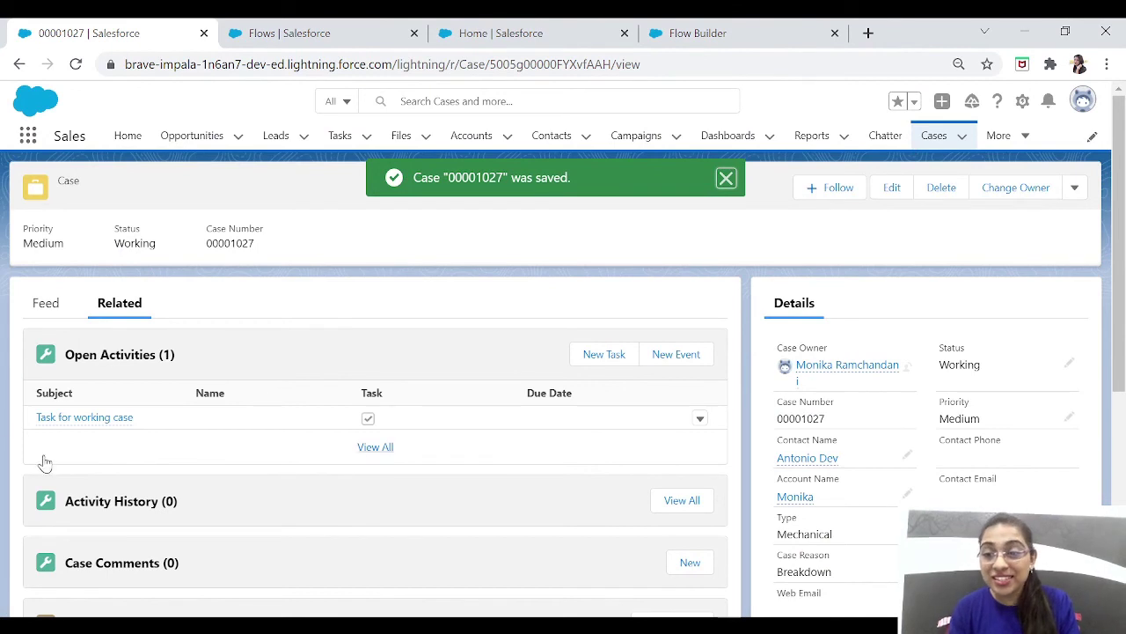
pyautogui.moveTo(111, 426)
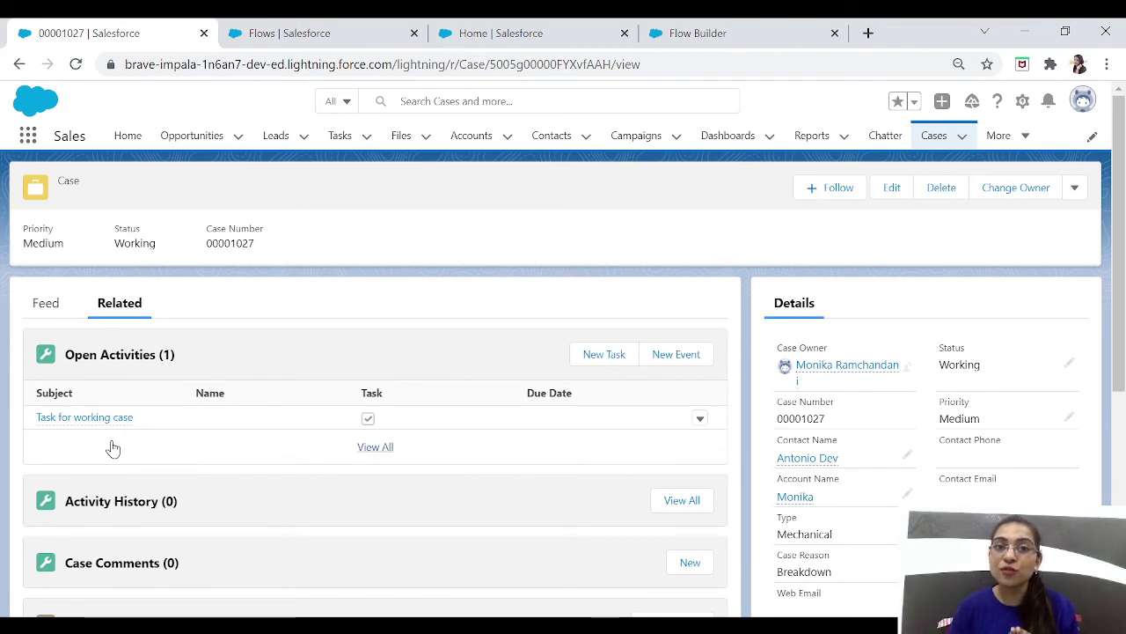
pyautogui.moveTo(85, 417)
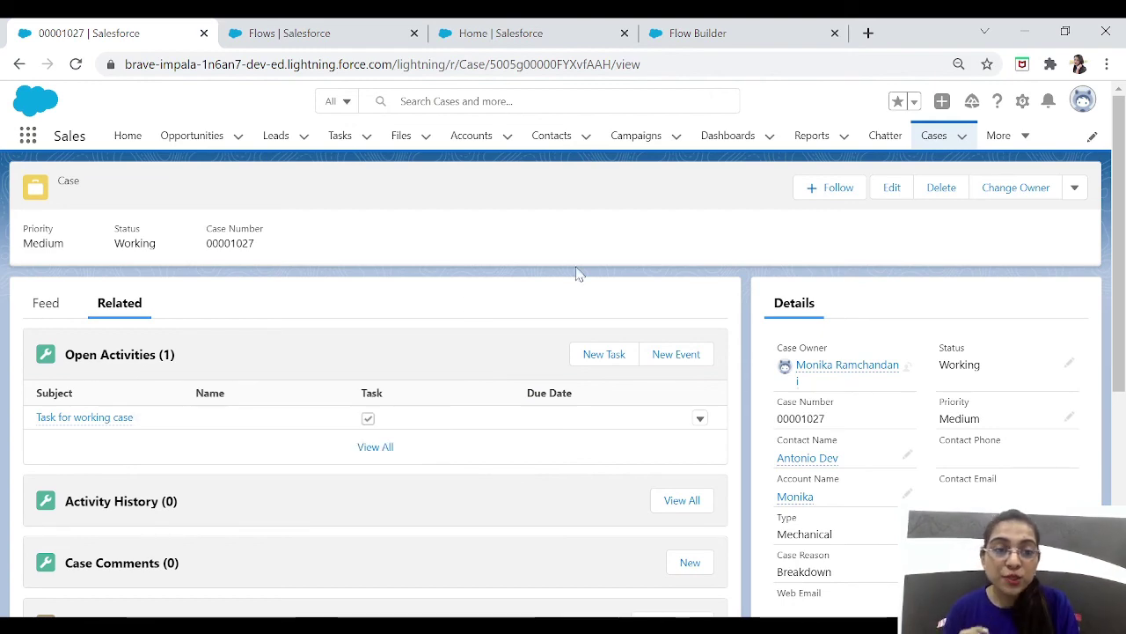
# Change the case's Status to Escalated and save the case.
pyautogui.click(891, 188)
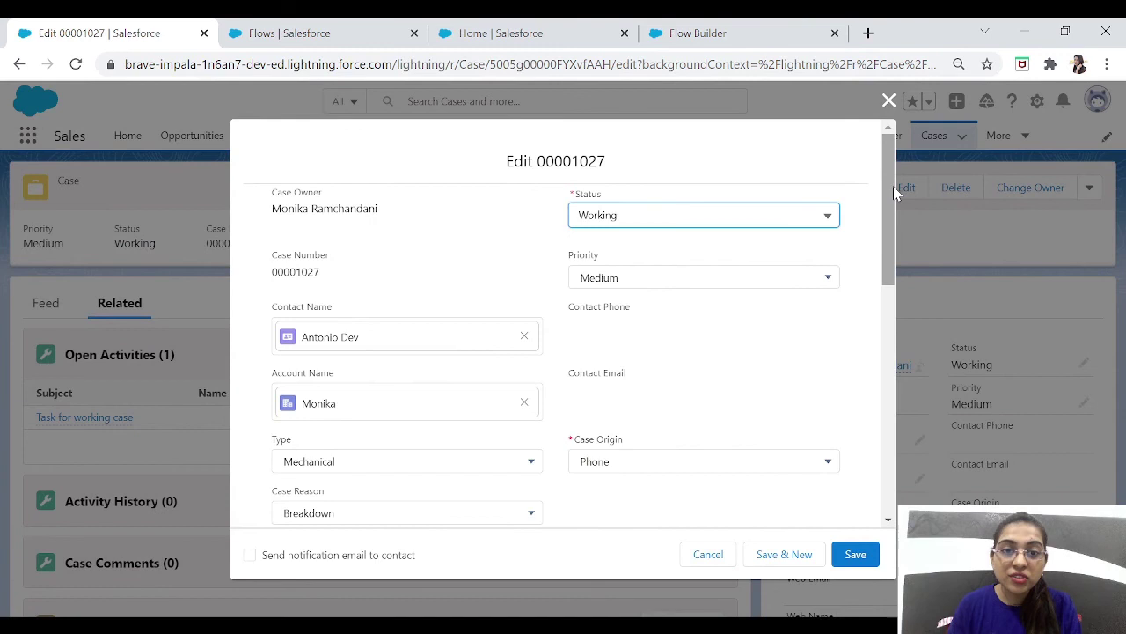
pyautogui.click(828, 217)
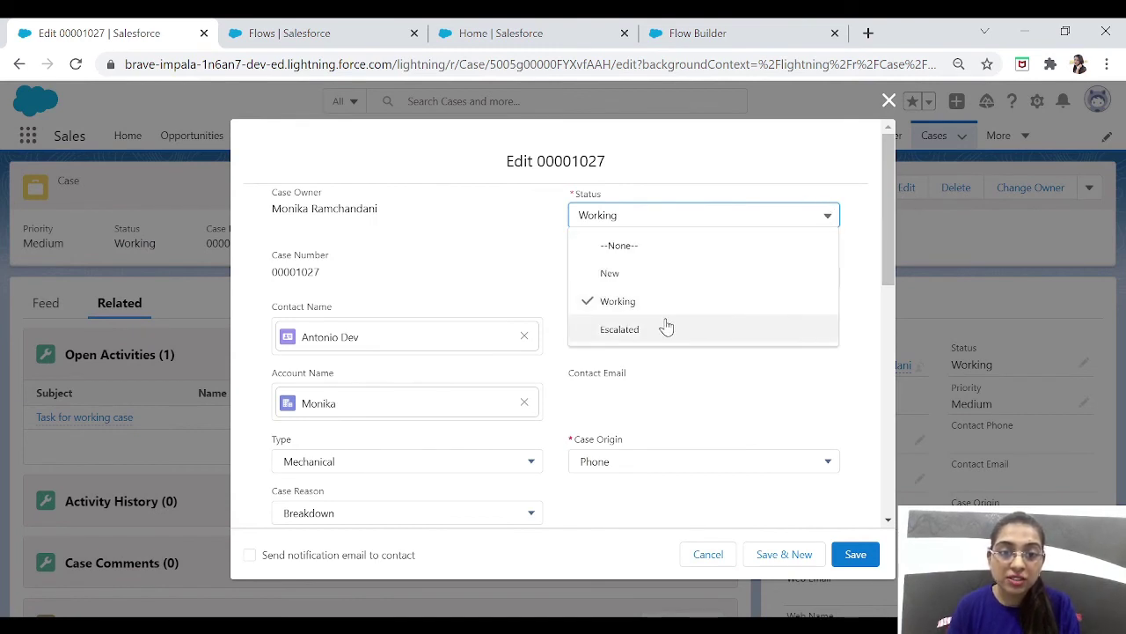
pyautogui.click(622, 332)
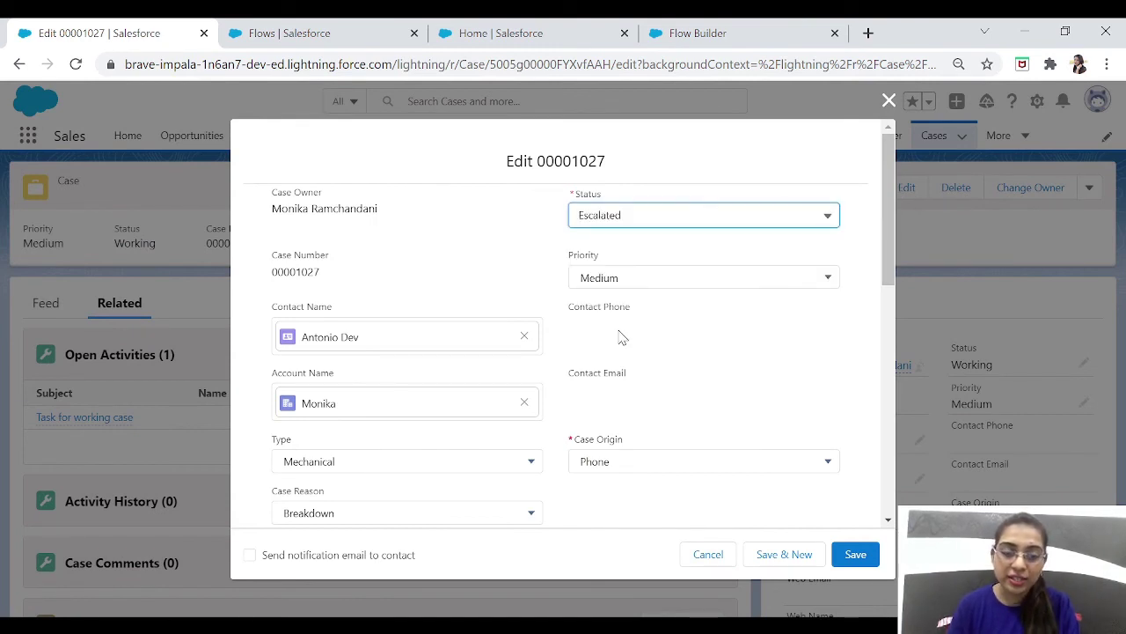
pyautogui.click(856, 556)
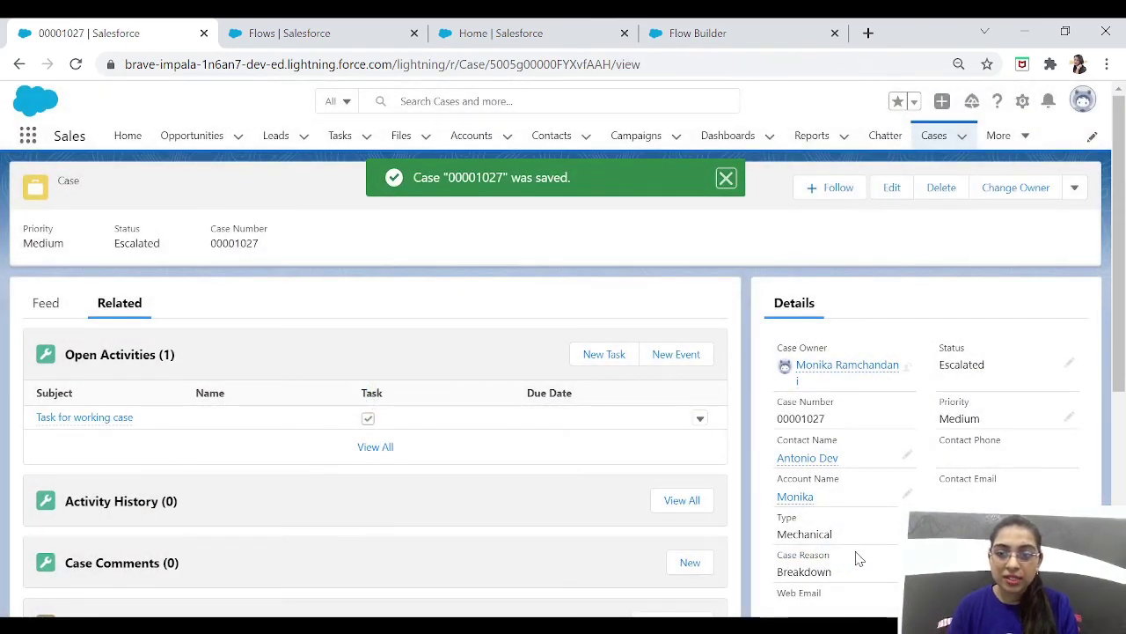
# Set the case's Status to New and save the case.
pyautogui.click(891, 187)
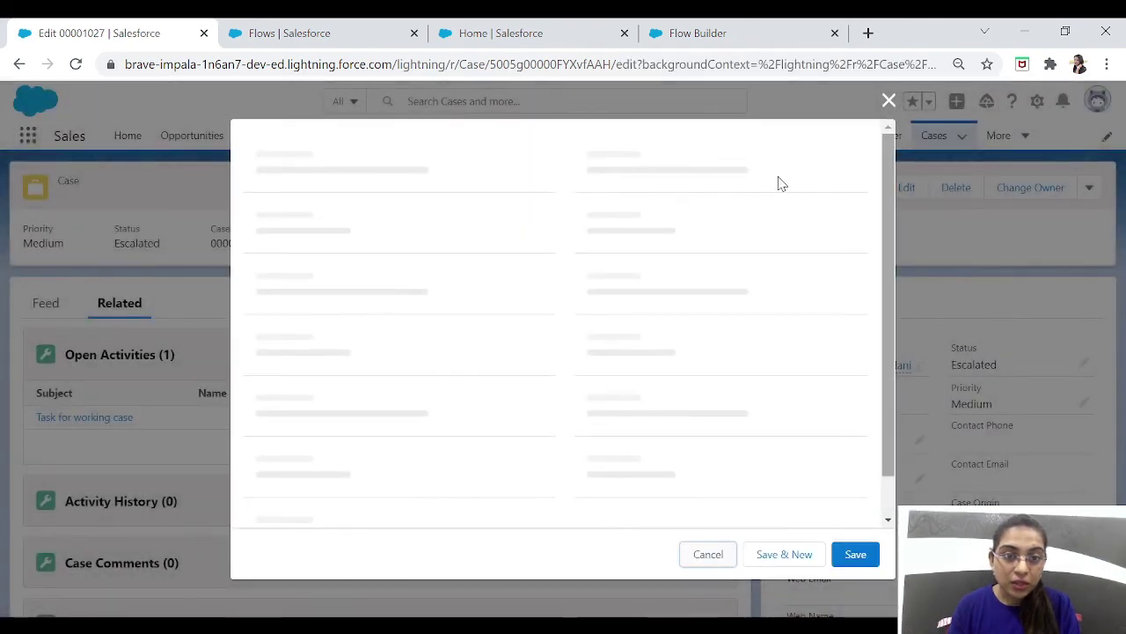
pyautogui.click(677, 219)
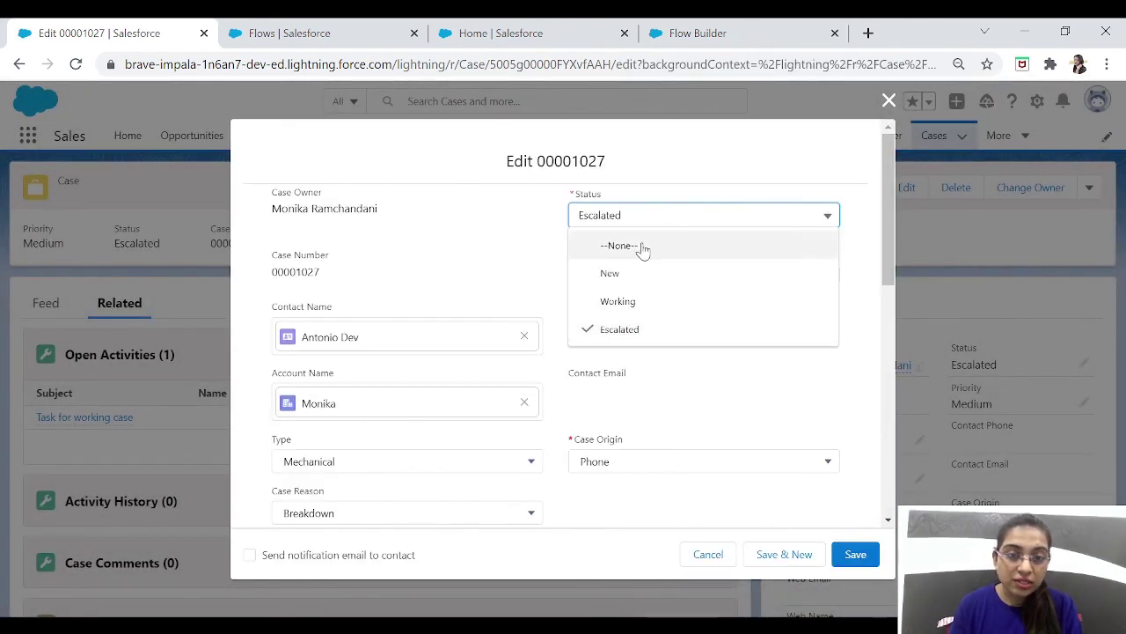
pyautogui.click(616, 276)
pyautogui.click(856, 556)
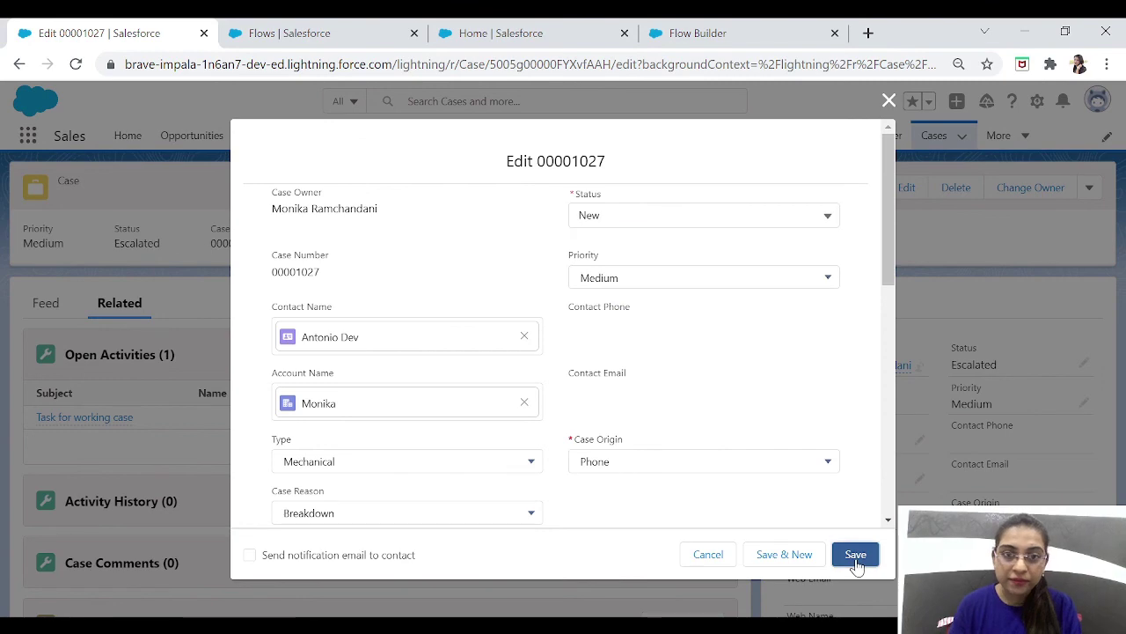